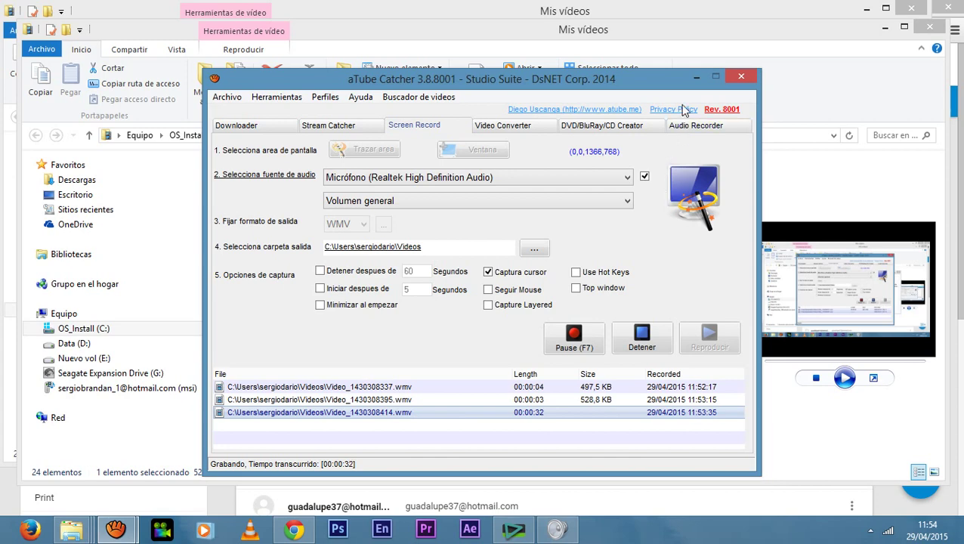
# Minimize aTube Catcher, close the Volume Mixer and the extra folder window, leaving Mis vídeos showing.
pyautogui.click(696, 77)
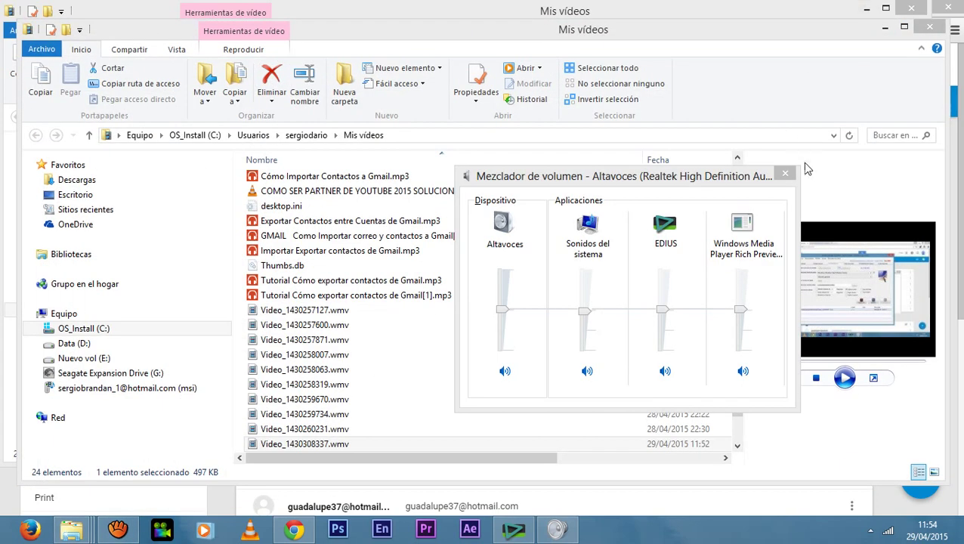
pyautogui.click(784, 173)
pyautogui.click(929, 27)
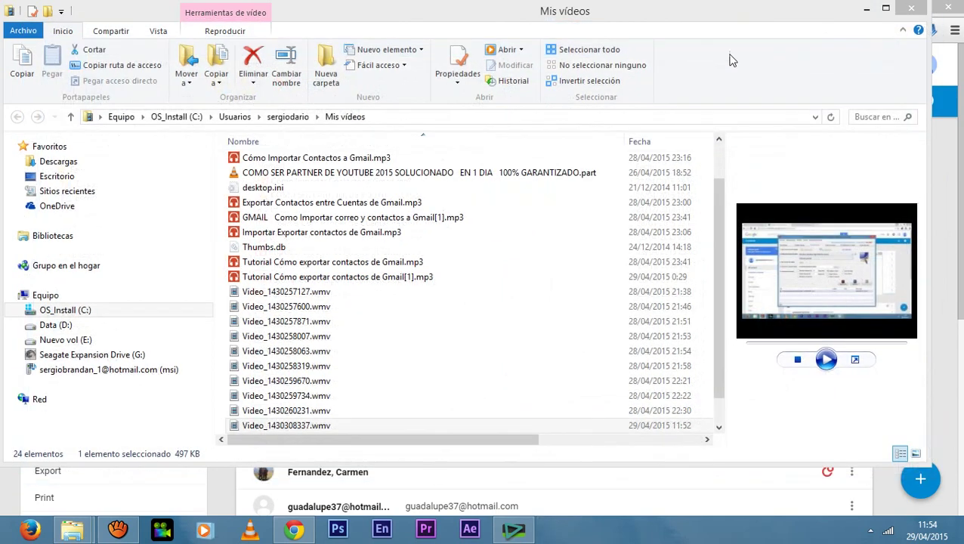
# Minimize the videos folder and launch Contactos from Gmail's app dropdown in a new tab.
pyautogui.click(866, 8)
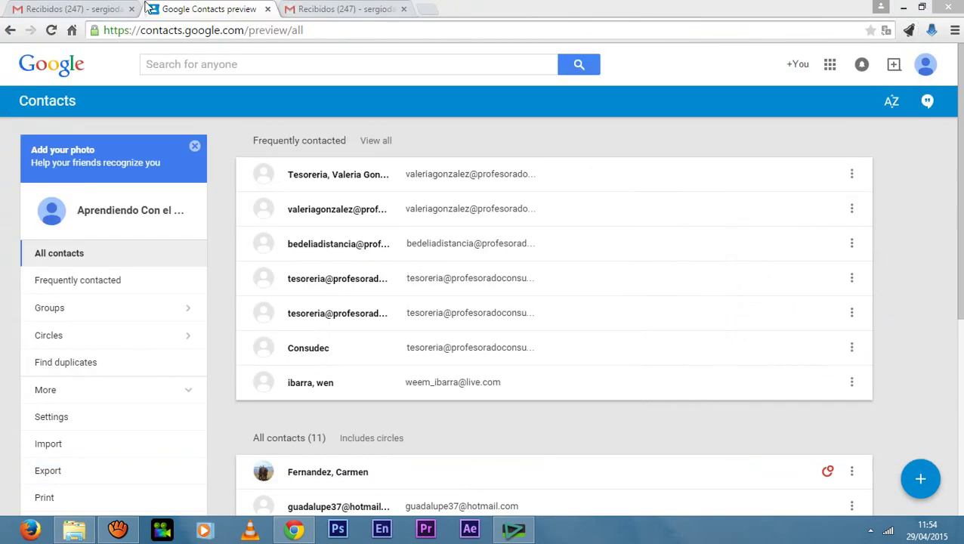
pyautogui.click(97, 6)
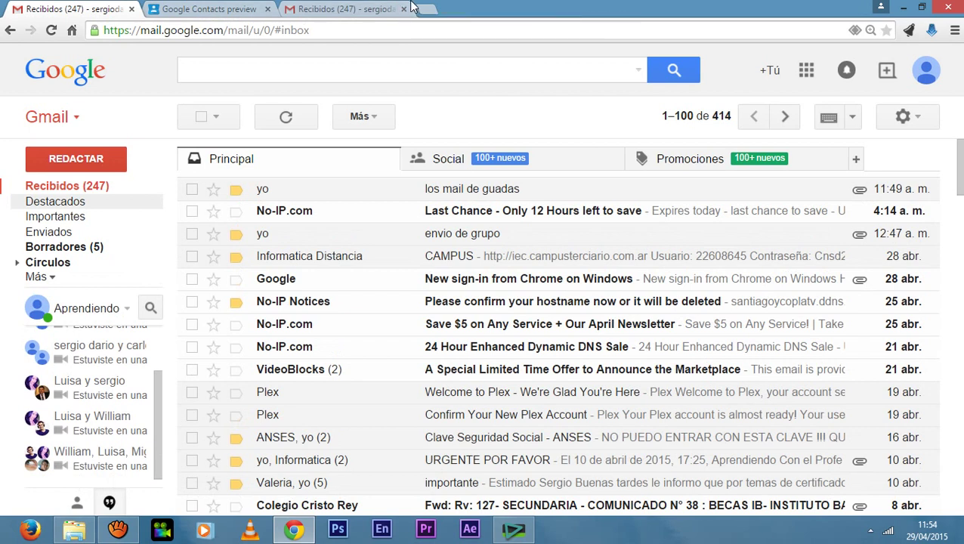
pyautogui.click(75, 119)
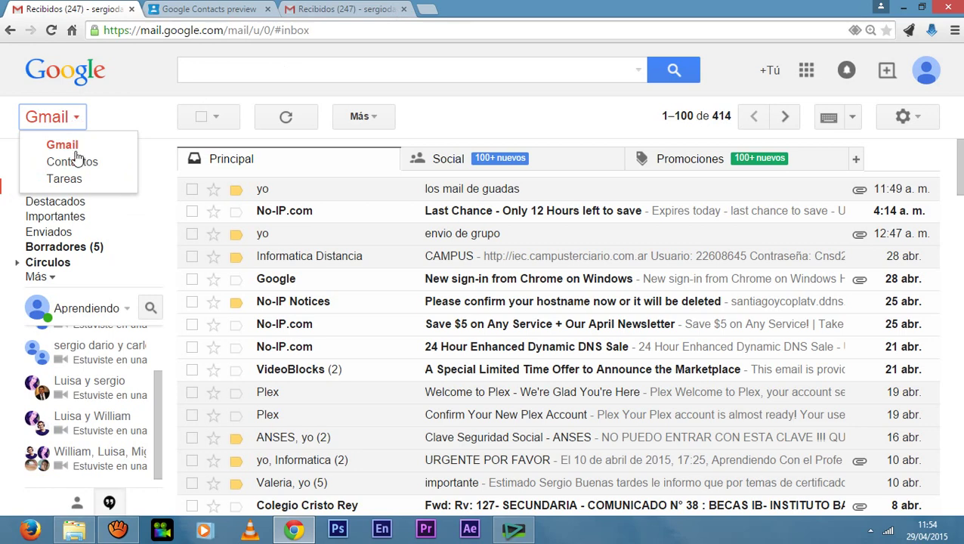
pyautogui.click(75, 166)
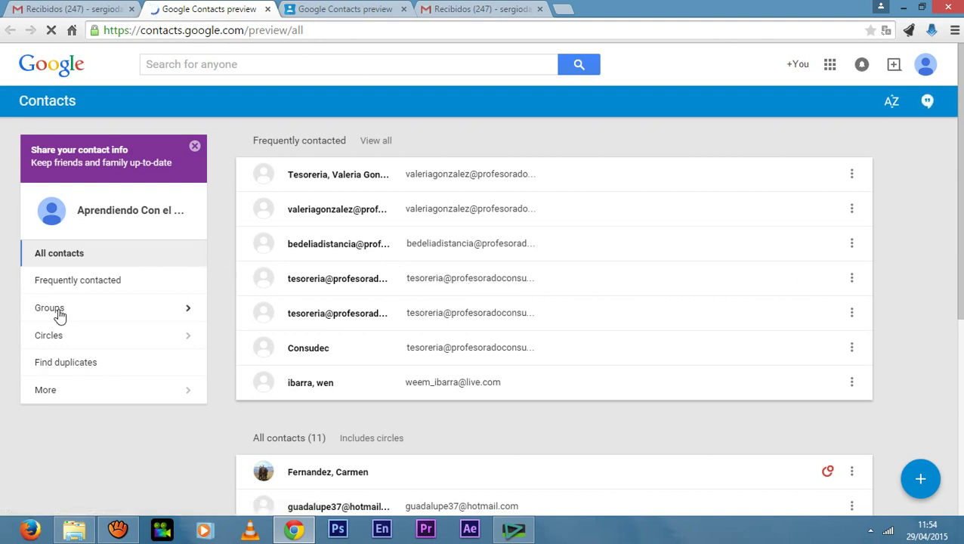
# Create the contact group 'alumnos', then cancel a second New group attempt.
pyautogui.click(186, 313)
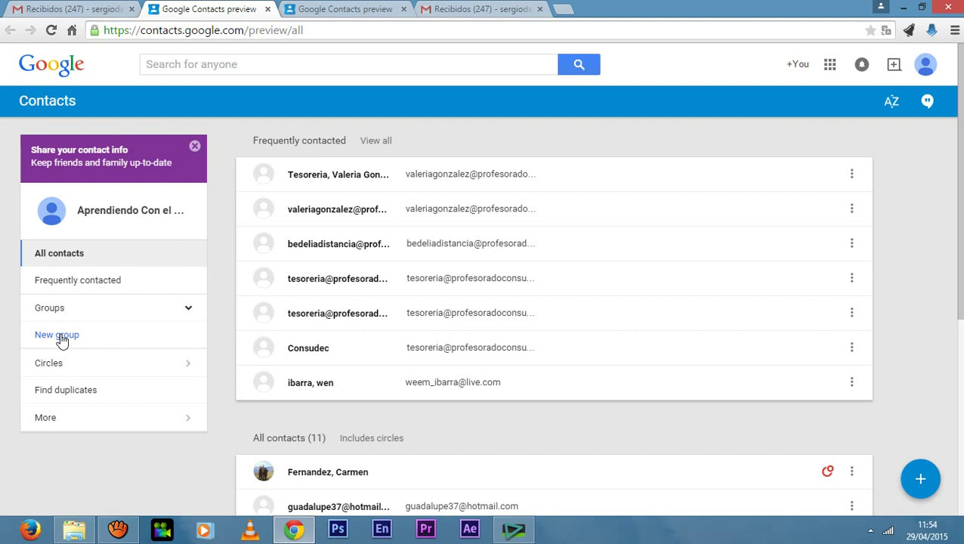
pyautogui.click(62, 340)
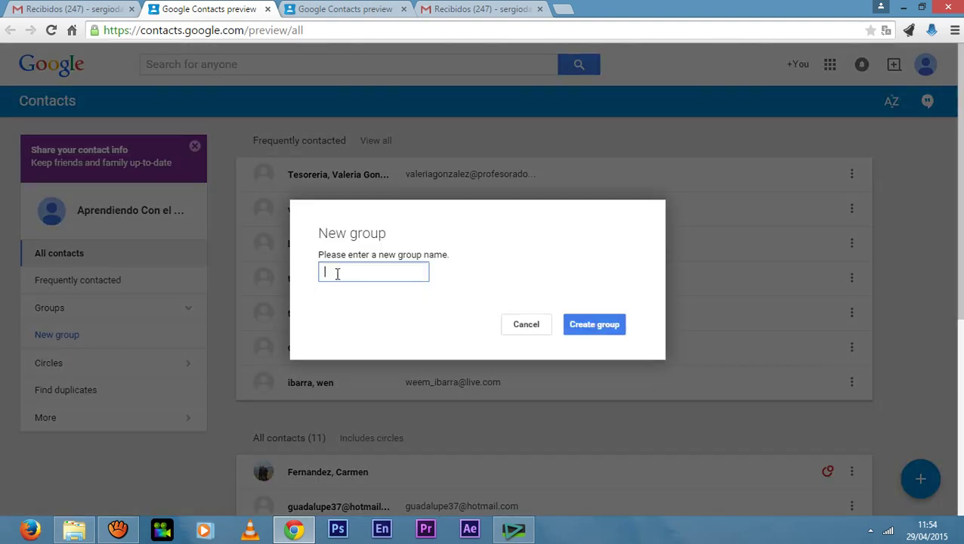
pyautogui.write('alumnos')
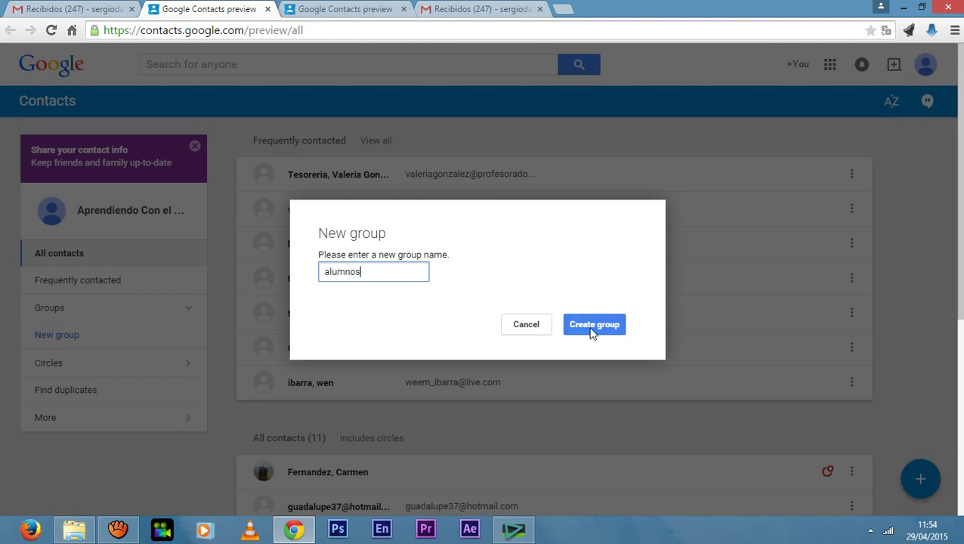
pyautogui.click(593, 325)
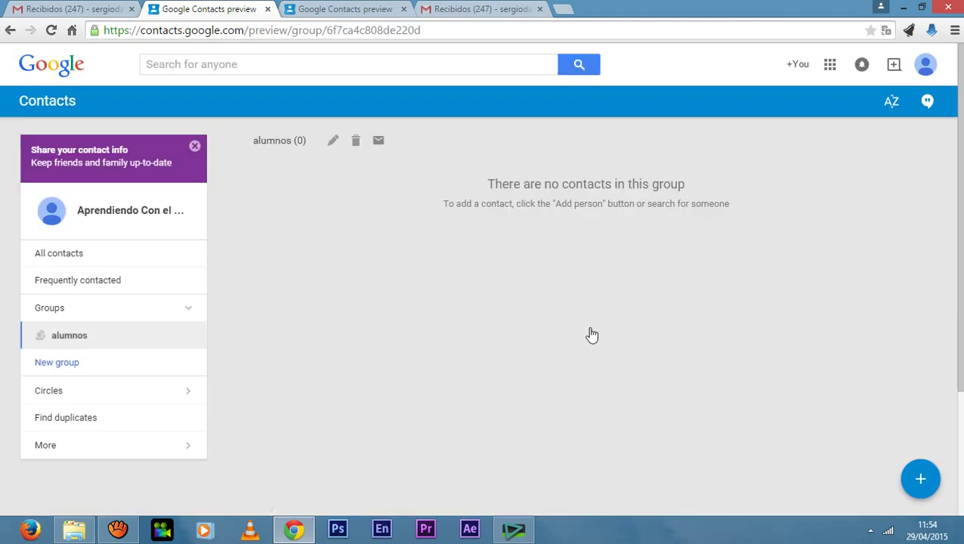
pyautogui.click(52, 363)
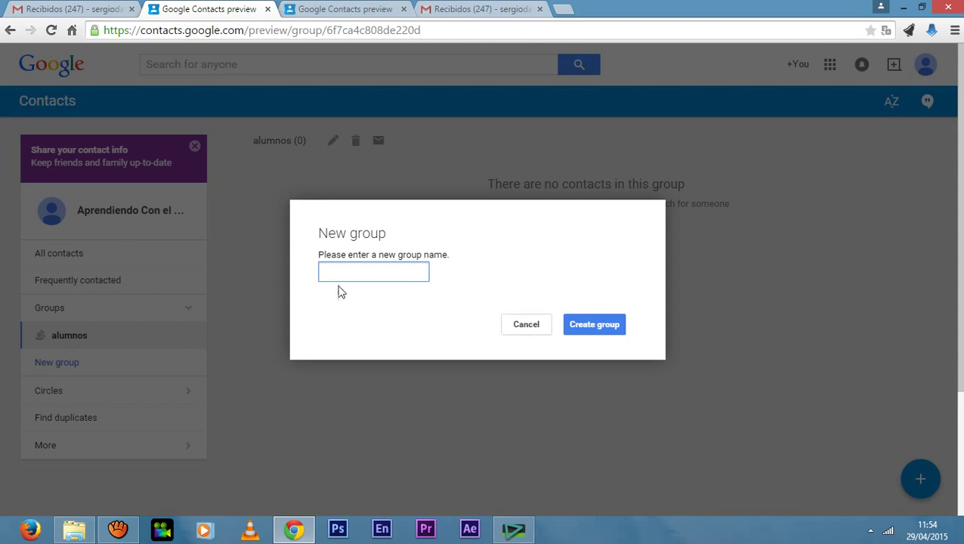
pyautogui.click(542, 330)
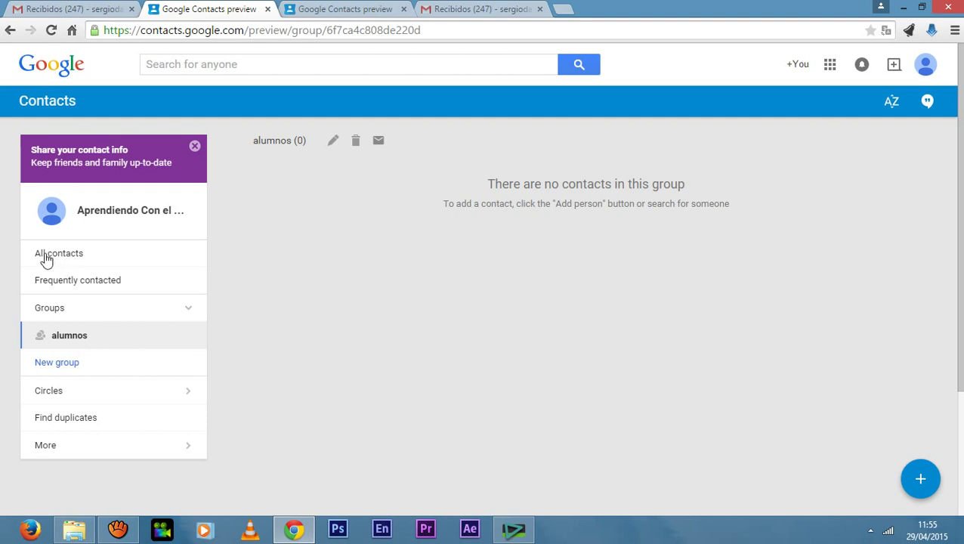
# Copy the first student's hotmail address from their contact details in All contacts.
pyautogui.click(56, 258)
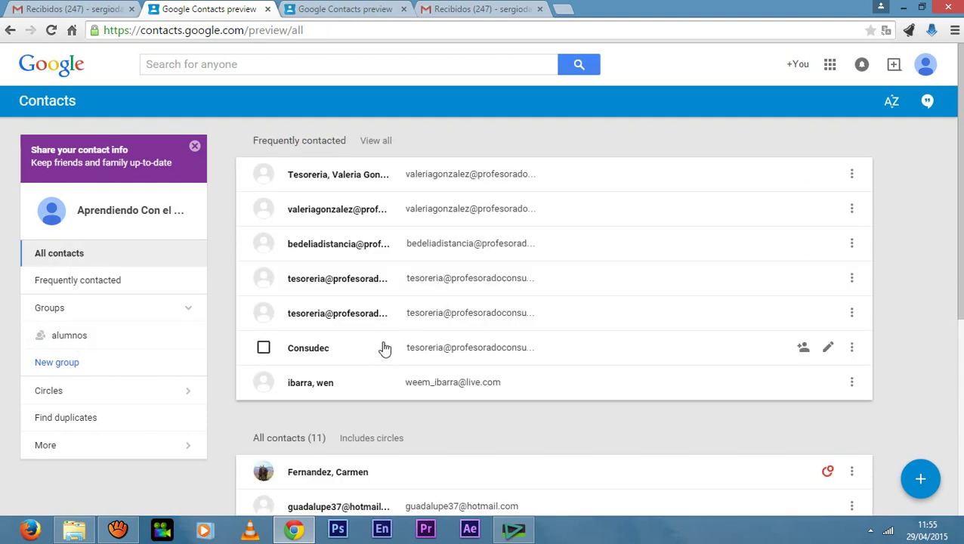
pyautogui.scroll(-2, 298, 344)
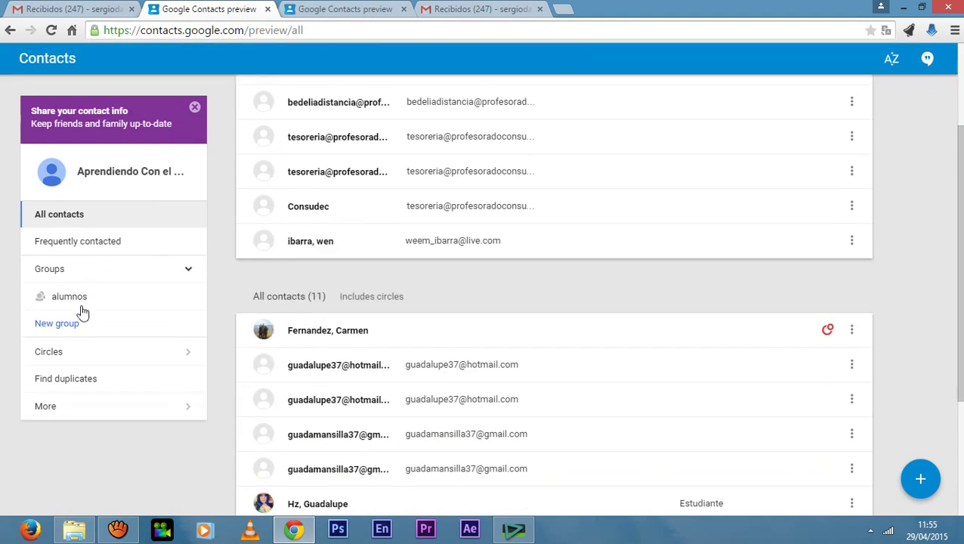
pyautogui.scroll(-1, 341, 389)
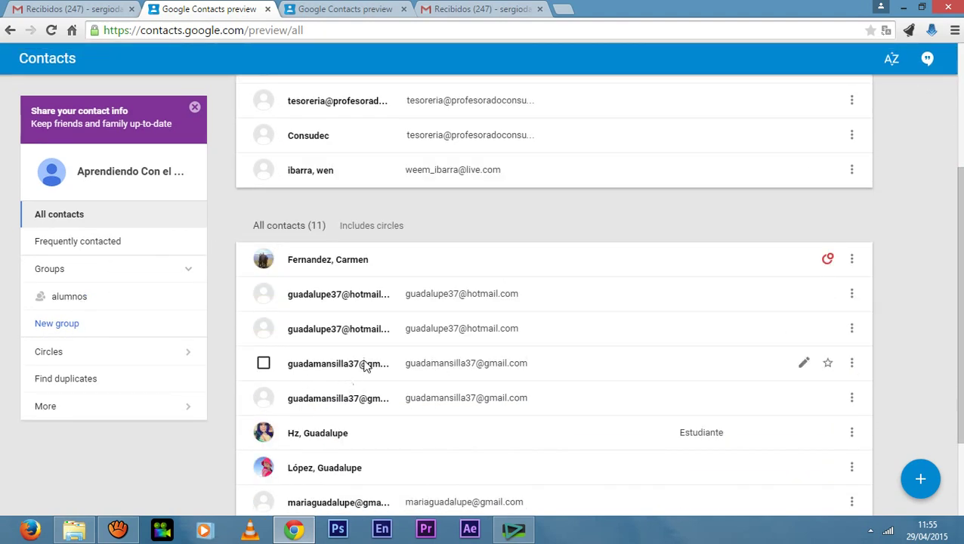
pyautogui.click(332, 302)
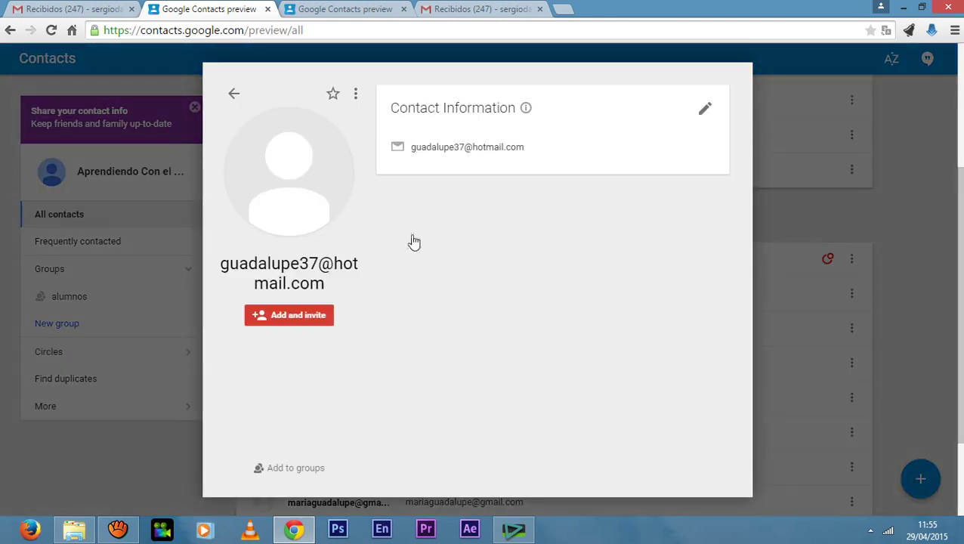
pyautogui.moveTo(411, 149); pyautogui.dragTo(527, 153)
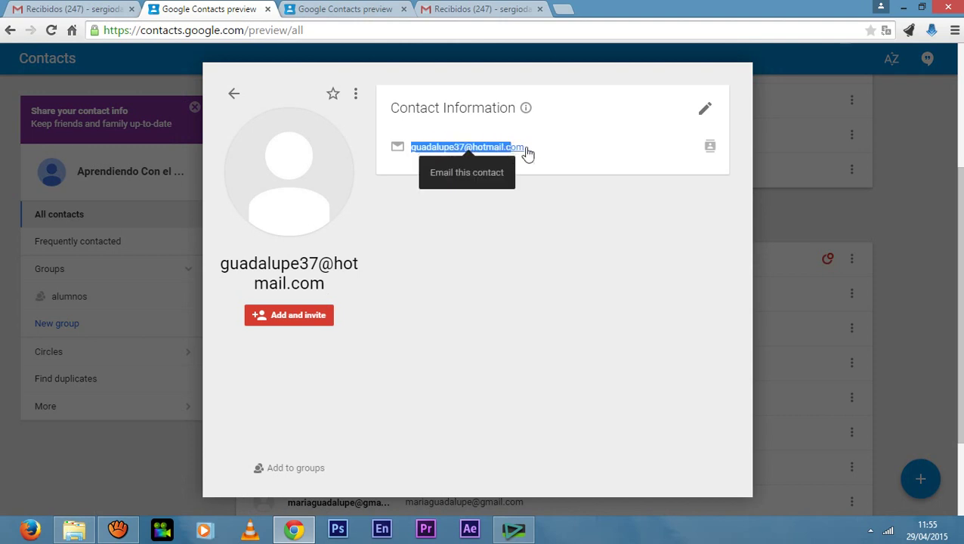
pyautogui.rightClick(513, 152)
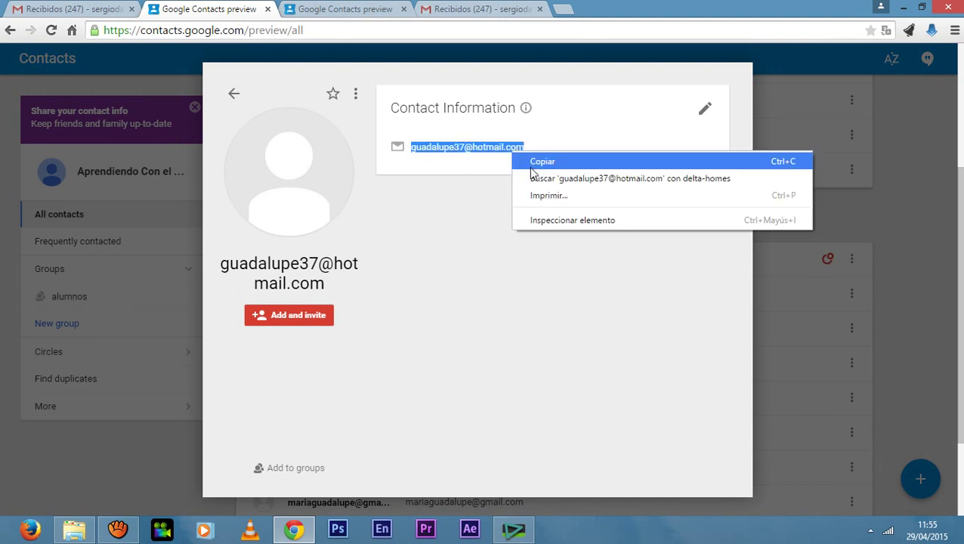
pyautogui.click(522, 160)
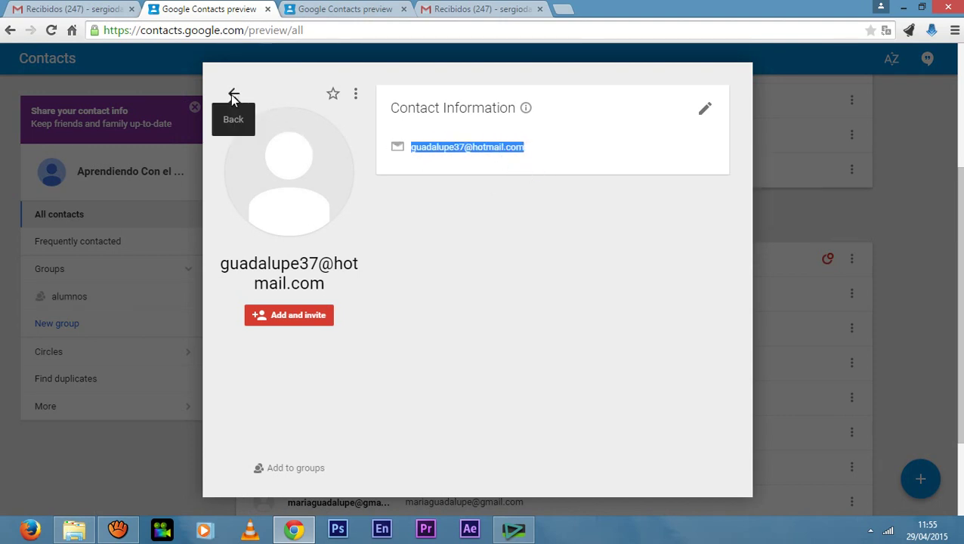
pyautogui.click(235, 94)
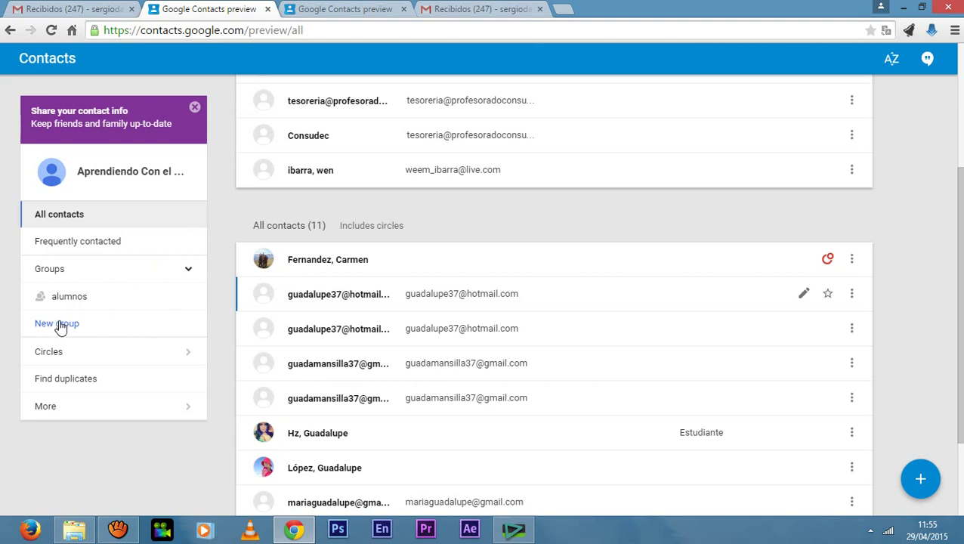
# Paste the copied address as a new contact in alumnos and save it.
pyautogui.click(79, 301)
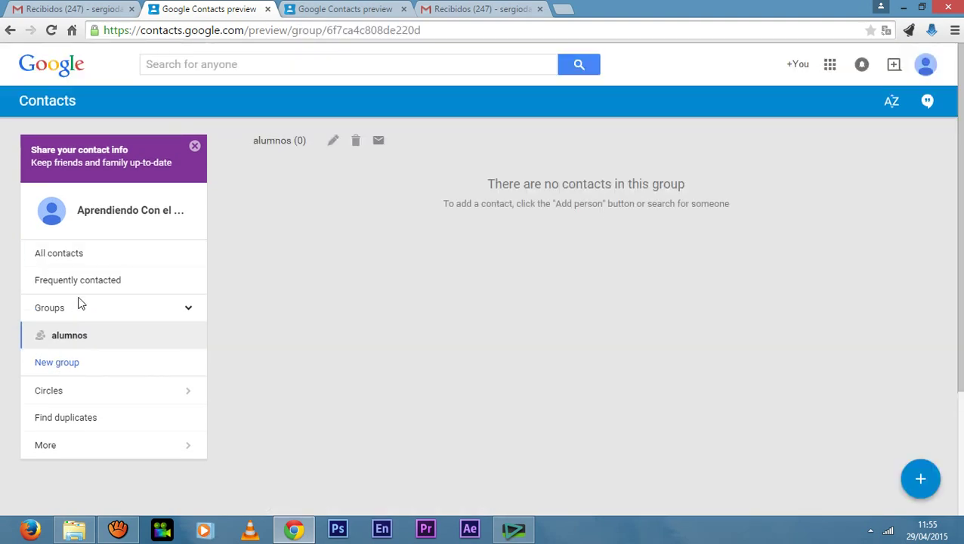
pyautogui.click(921, 479)
pyautogui.rightClick(427, 103)
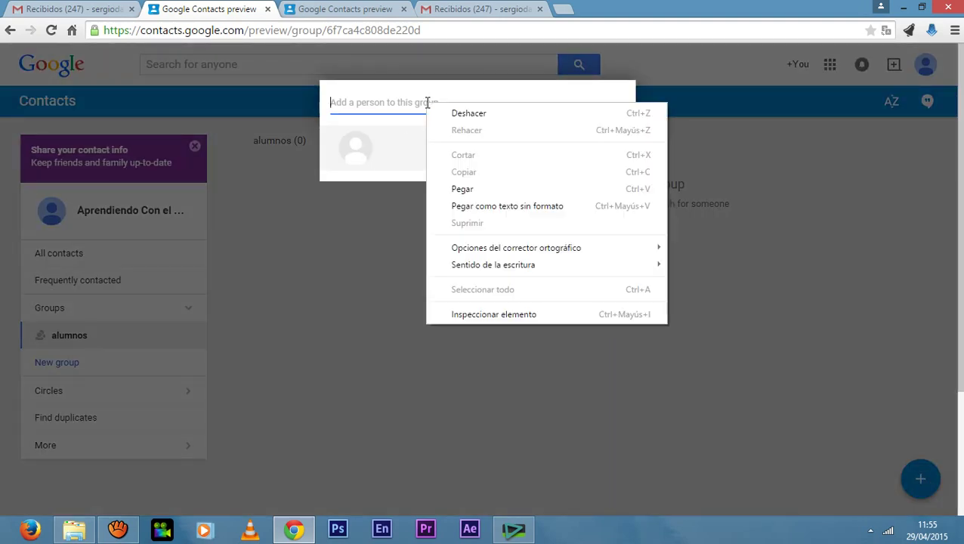
pyautogui.click(474, 189)
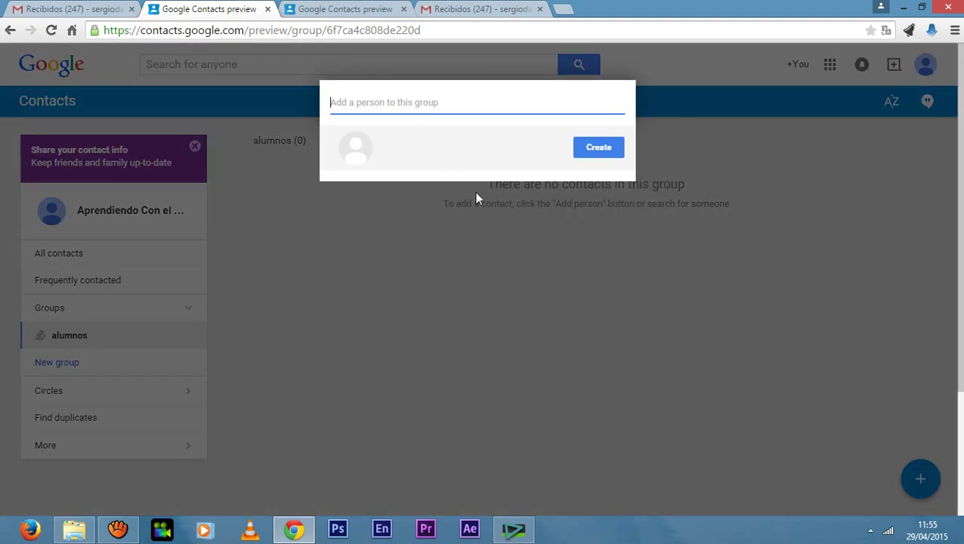
pyautogui.click(598, 148)
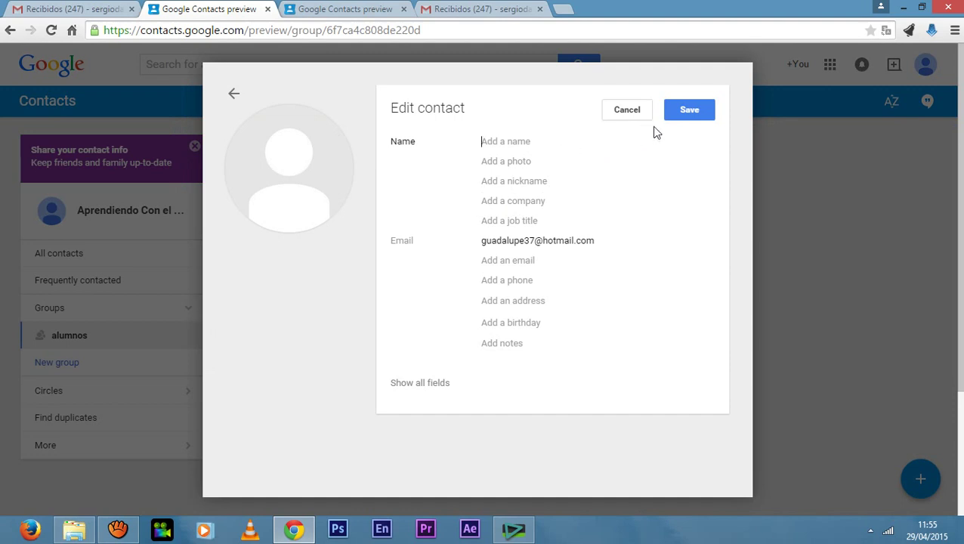
pyautogui.click(693, 113)
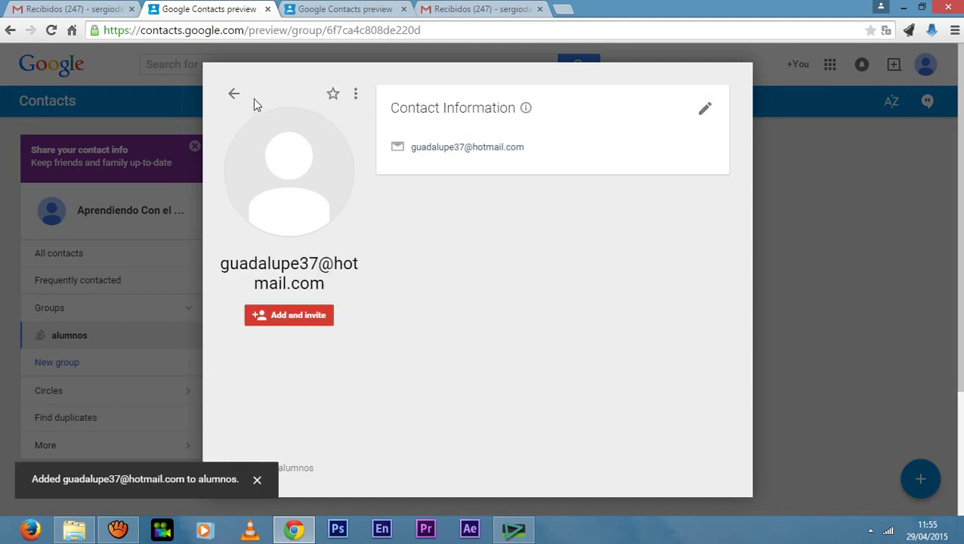
pyautogui.click(234, 95)
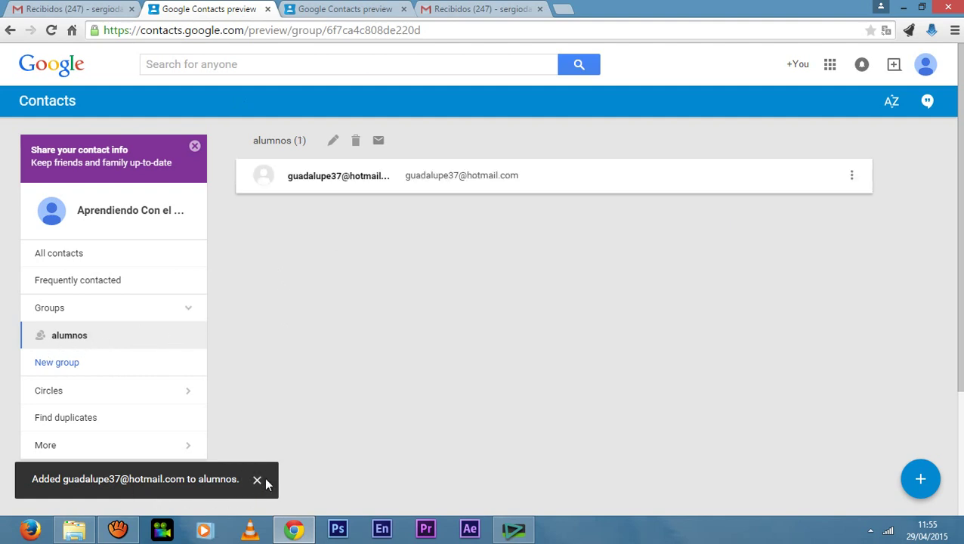
pyautogui.hotkey('ctrl', 'a')
pyautogui.click(364, 334)
# Copy the second student's gmail address from their contact details.
pyautogui.click(70, 256)
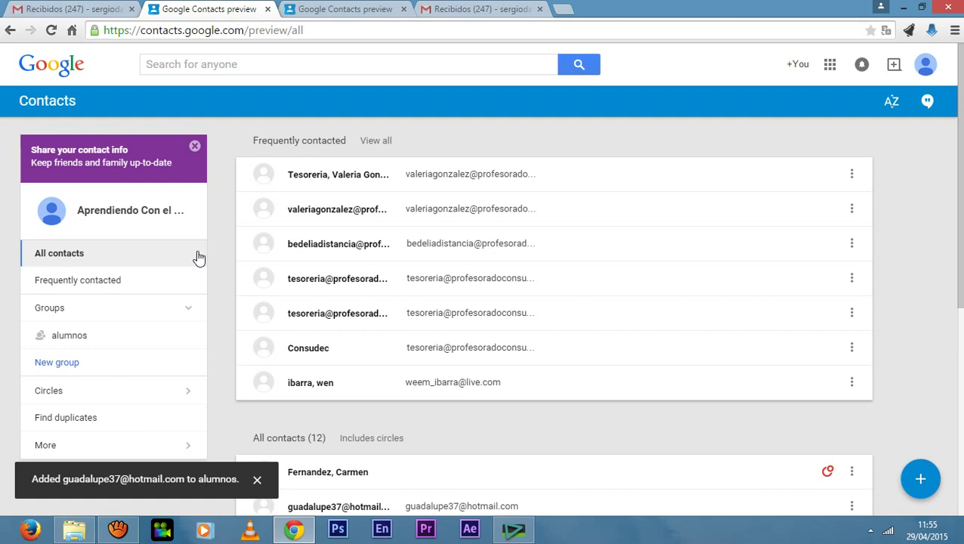
pyautogui.scroll(-3, 404, 385)
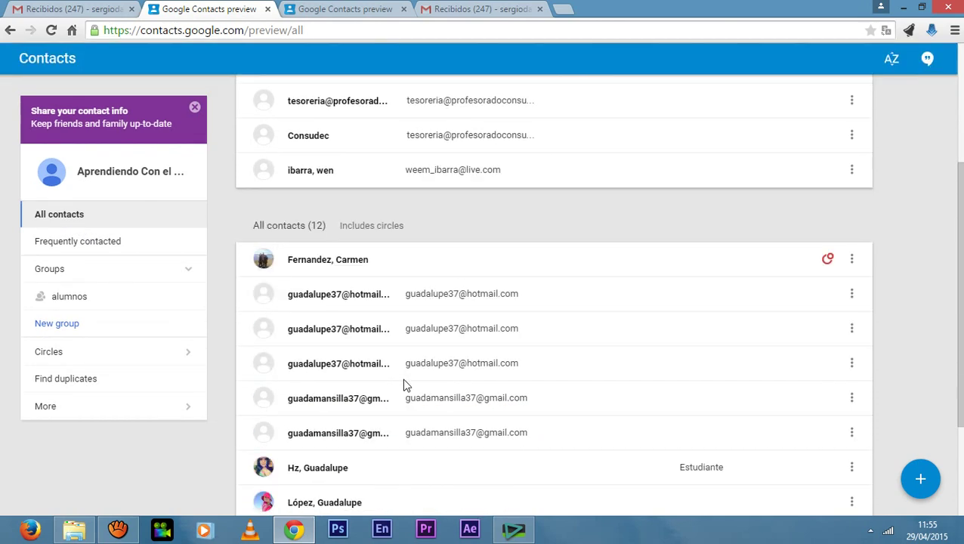
pyautogui.click(353, 406)
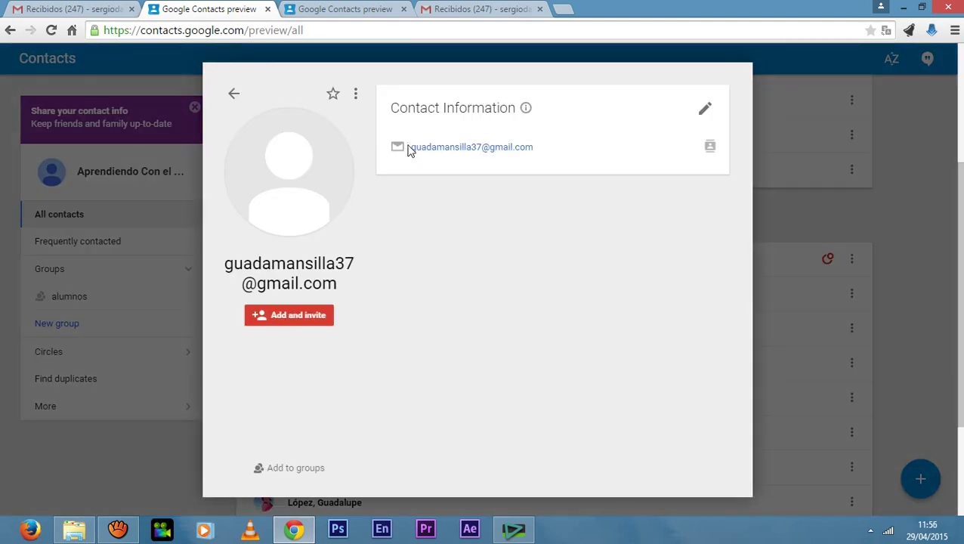
pyautogui.moveTo(441, 149); pyautogui.dragTo(531, 150)
pyautogui.rightClick(521, 151)
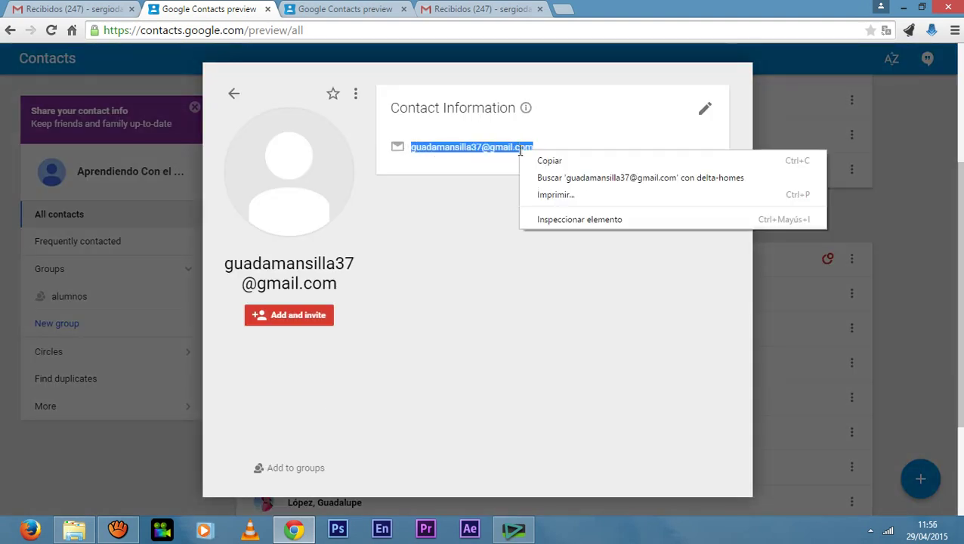
pyautogui.click(549, 161)
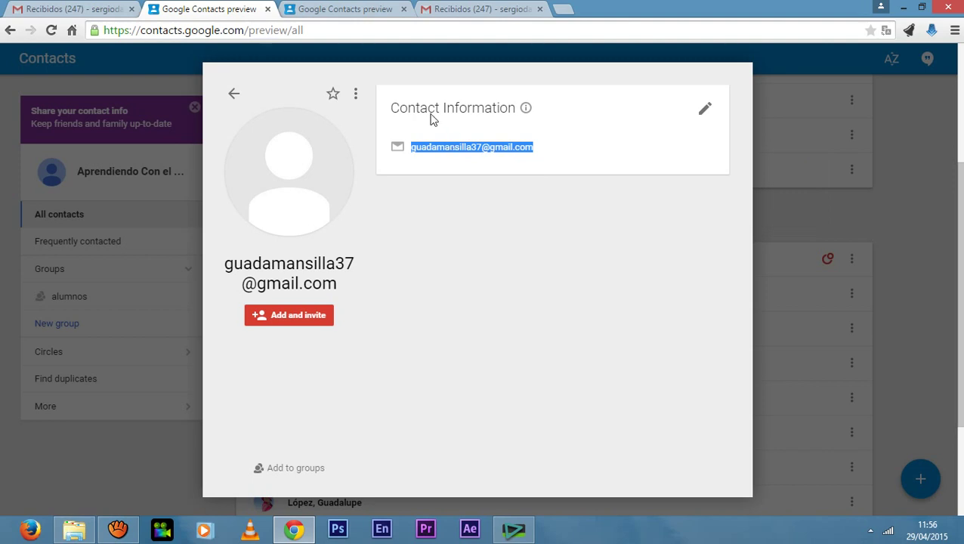
pyautogui.click(233, 93)
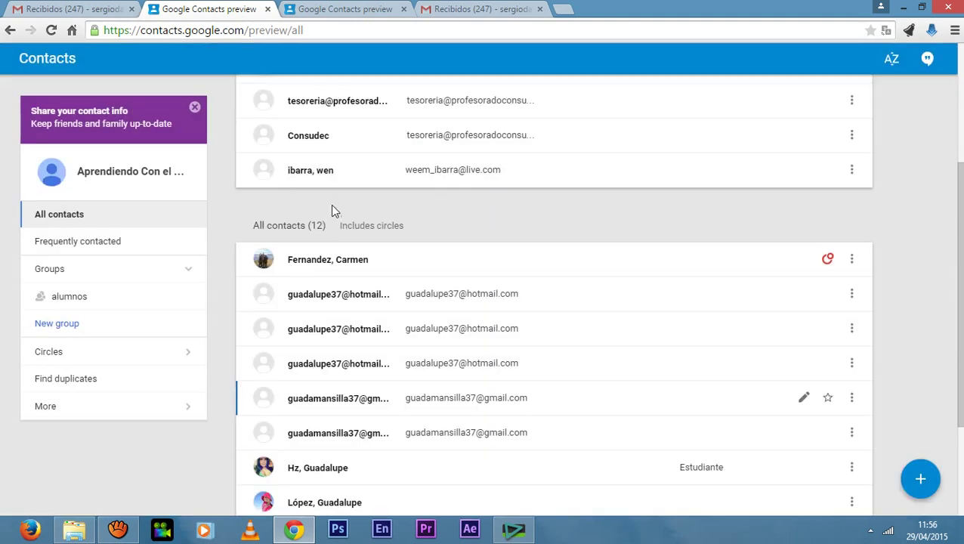
# Paste that address as a new saved contact in alumnos, then show All contacts.
pyautogui.click(69, 298)
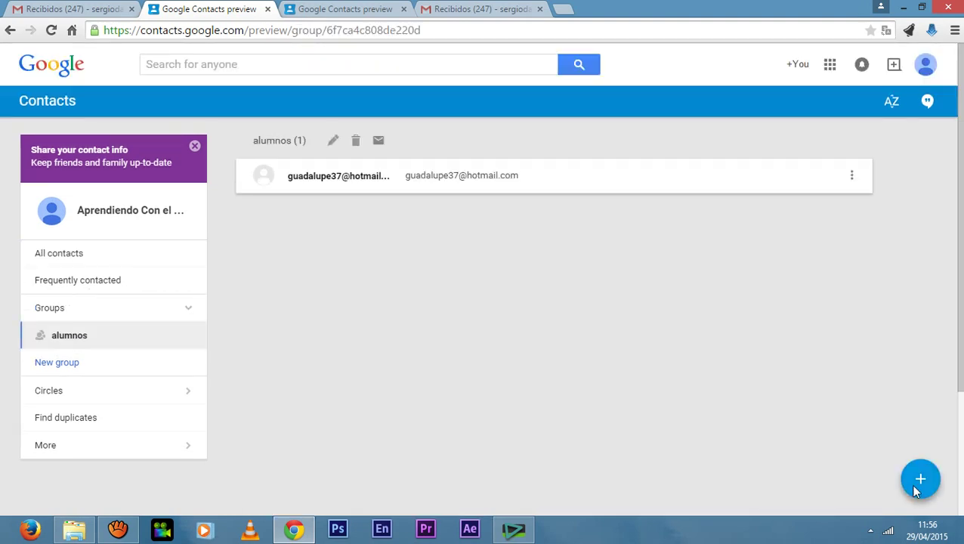
pyautogui.click(920, 479)
pyautogui.rightClick(492, 98)
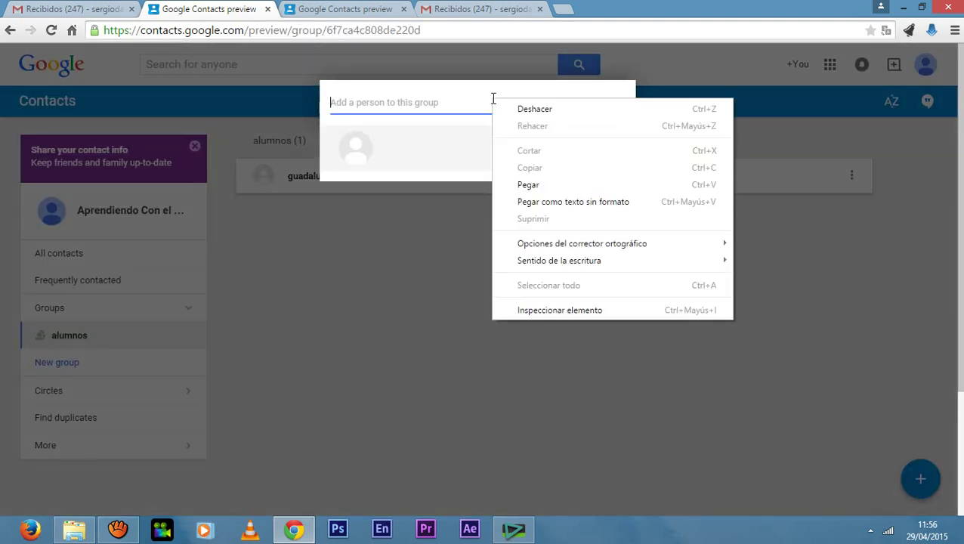
pyautogui.click(528, 185)
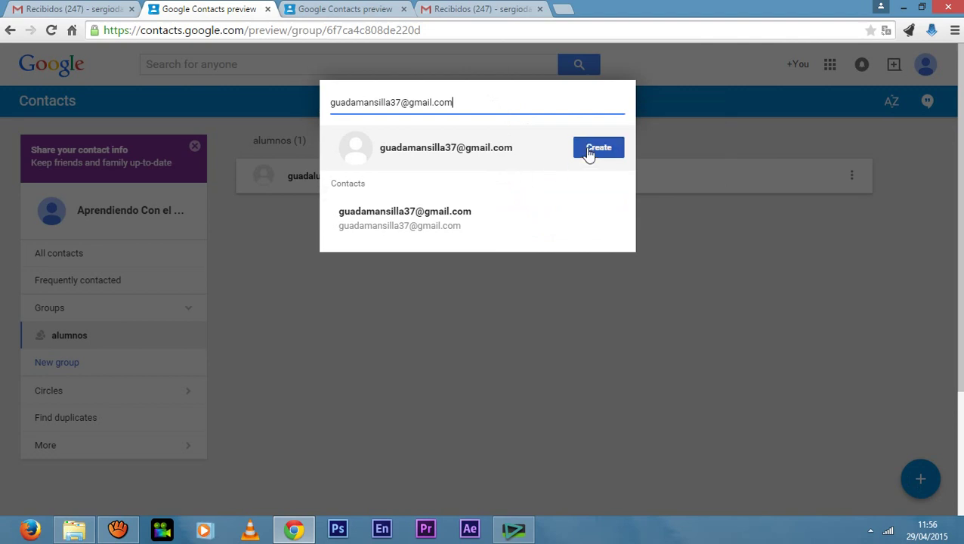
pyautogui.click(590, 151)
pyautogui.click(689, 110)
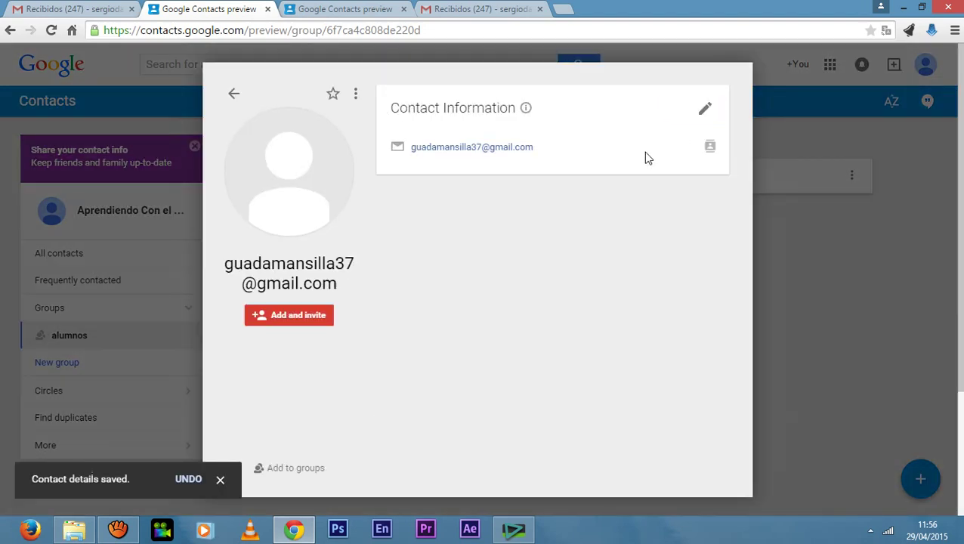
pyautogui.click(234, 93)
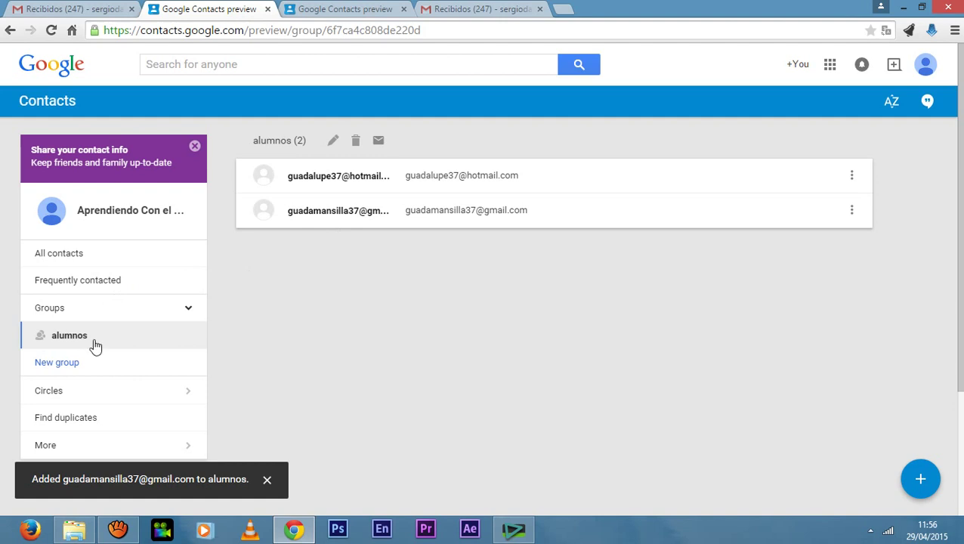
pyautogui.click(68, 266)
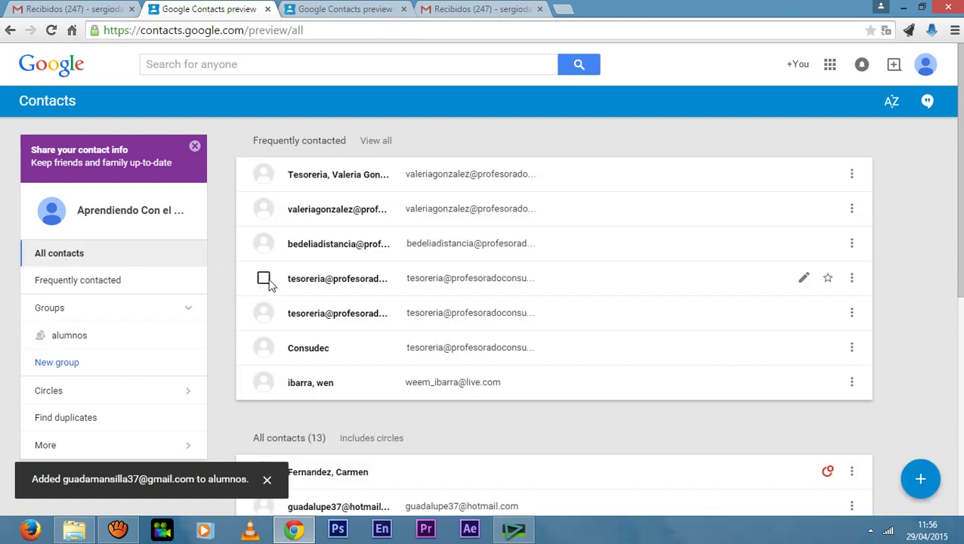
# Copy the third student's full email address from their contact details.
pyautogui.scroll(-3, 428, 424)
pyautogui.scroll(-1, 433, 421)
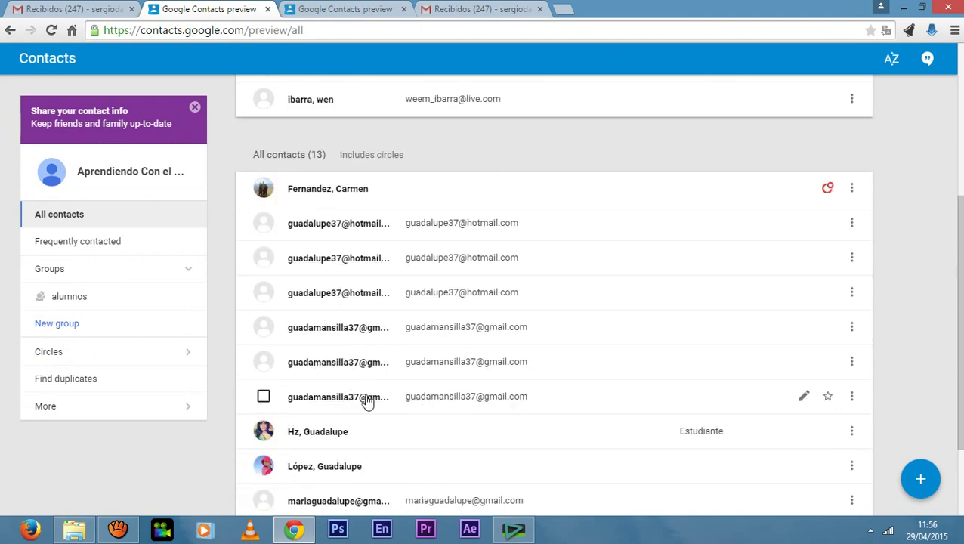
pyautogui.scroll(-2, 367, 402)
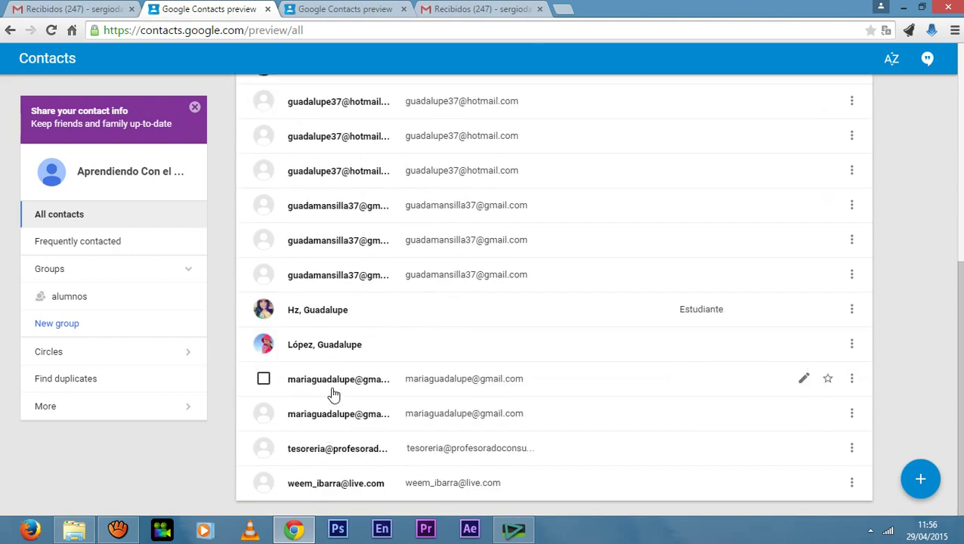
pyautogui.click(334, 385)
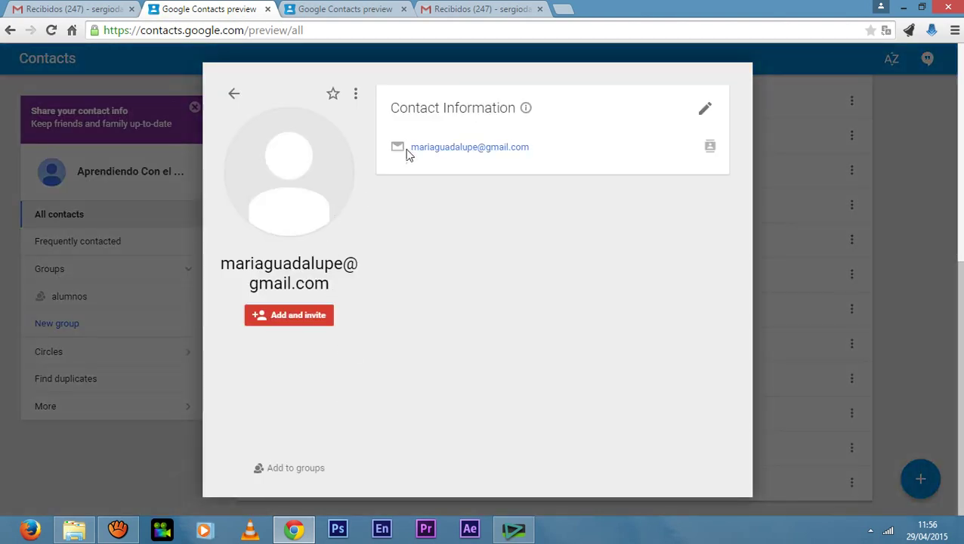
pyautogui.moveTo(408, 155); pyautogui.dragTo(528, 150)
pyautogui.click(408, 159)
pyautogui.moveTo(408, 151); pyautogui.dragTo(537, 153)
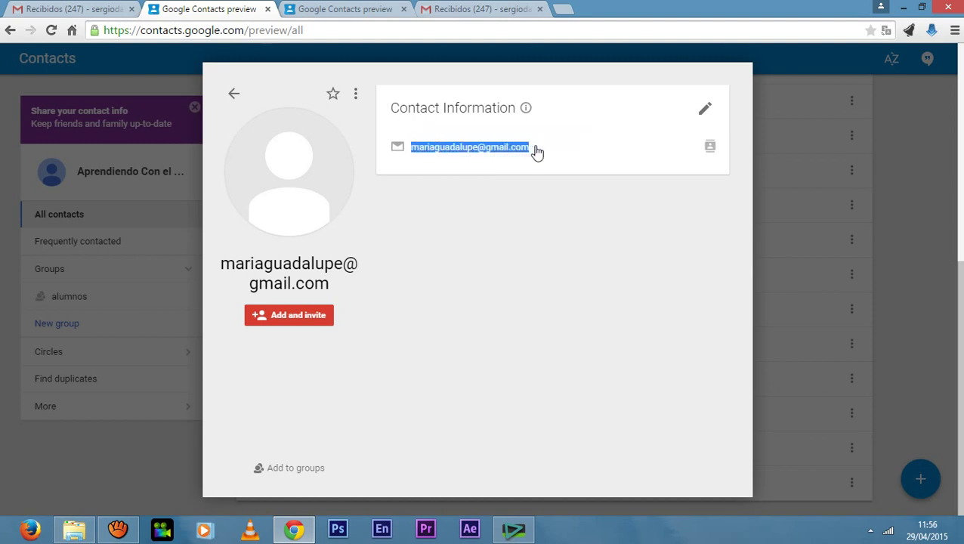
pyautogui.rightClick(512, 151)
pyautogui.click(536, 159)
pyautogui.click(233, 93)
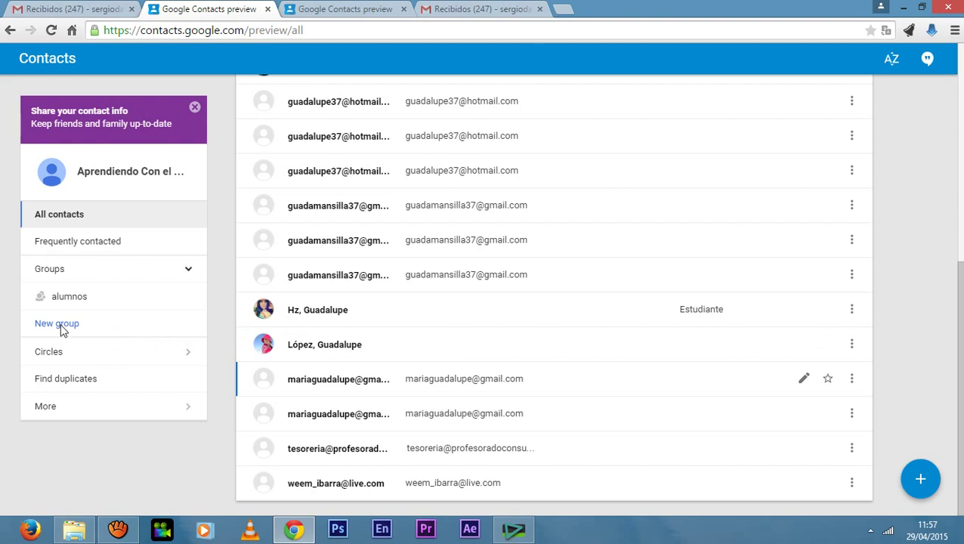
# Paste that address as a new contact in alumnos and save it.
pyautogui.click(68, 299)
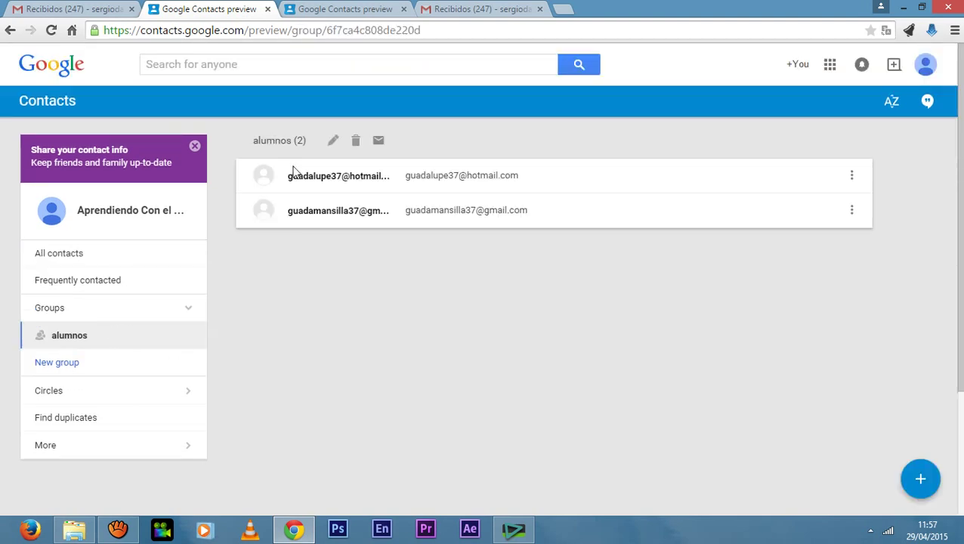
pyautogui.click(920, 479)
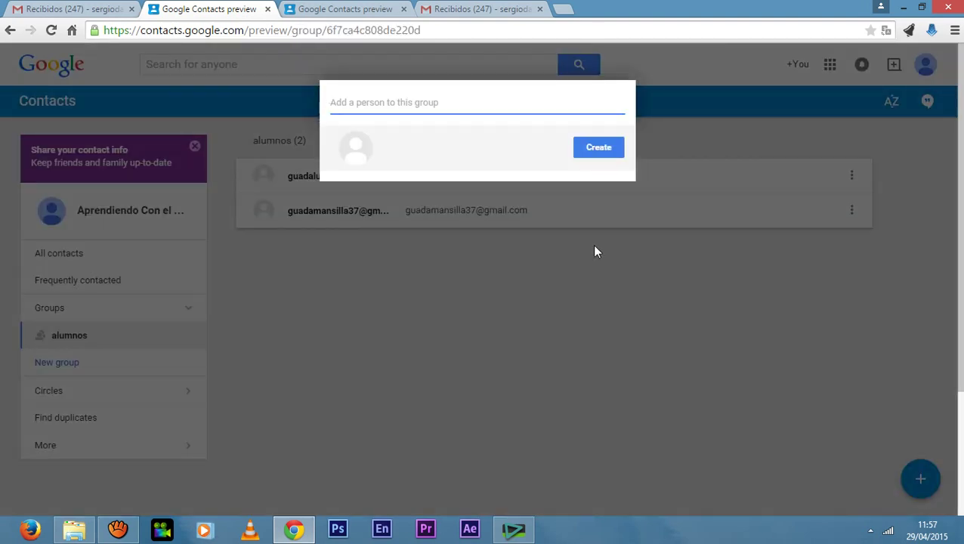
pyautogui.rightClick(467, 106)
pyautogui.click(547, 190)
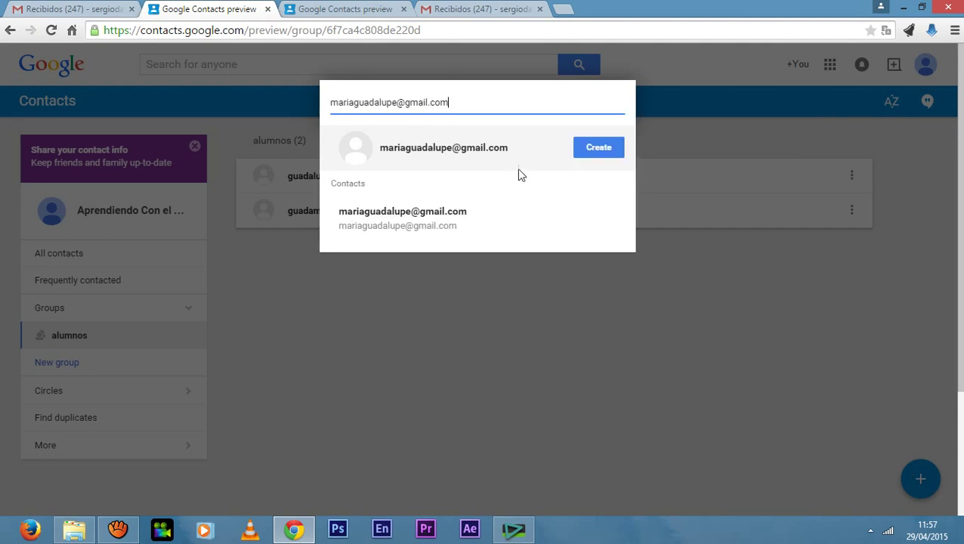
pyautogui.click(604, 147)
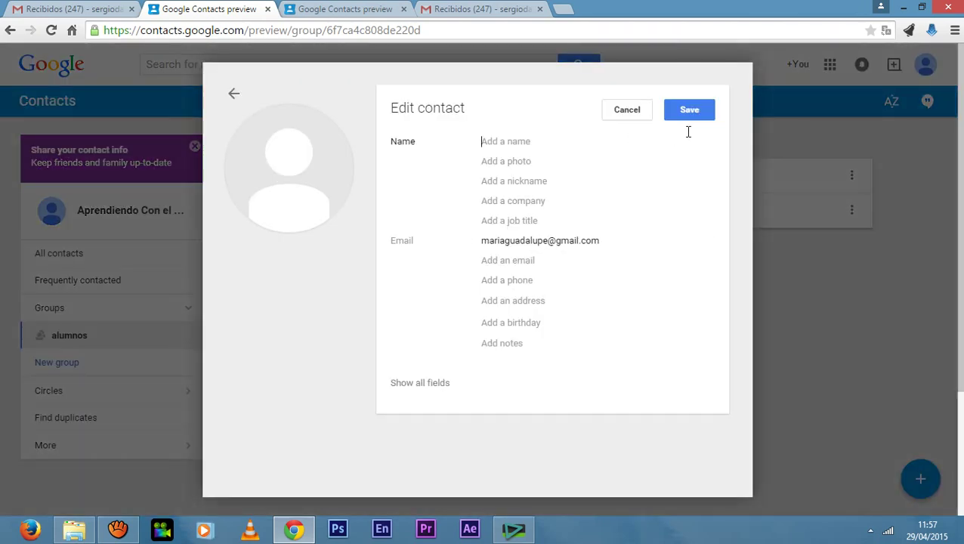
pyautogui.click(703, 113)
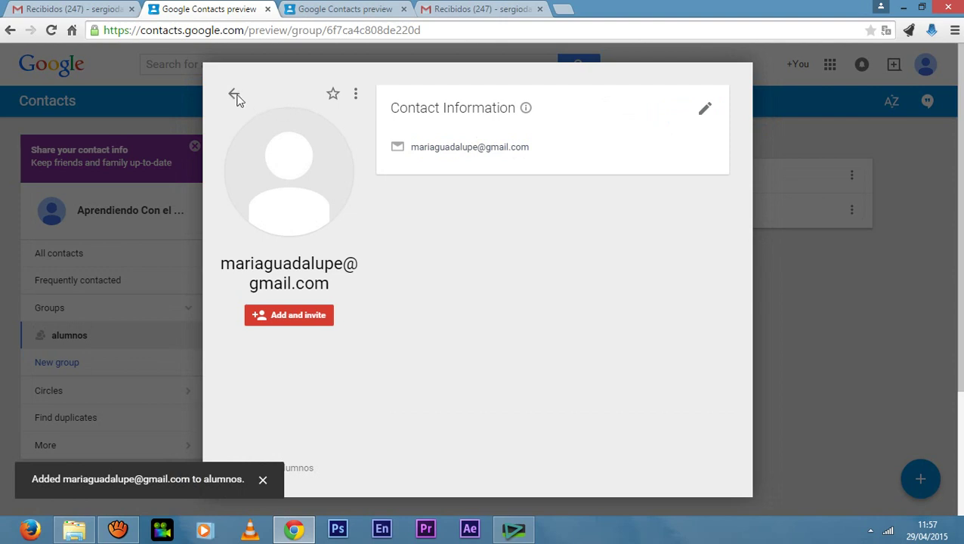
pyautogui.click(234, 96)
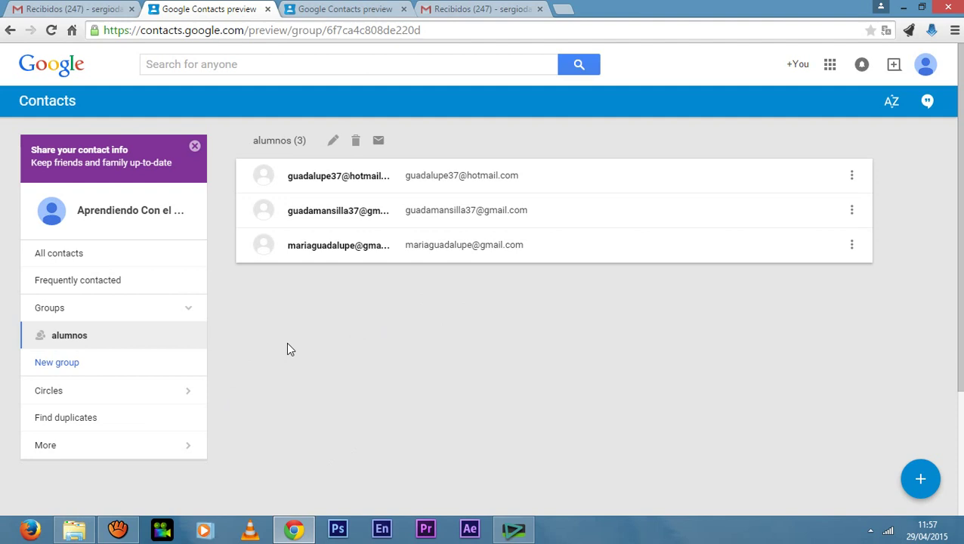
# Expand More in the sidebar and choose Export, reaching the old-Contacts notice.
pyautogui.scroll(-1, 287, 349)
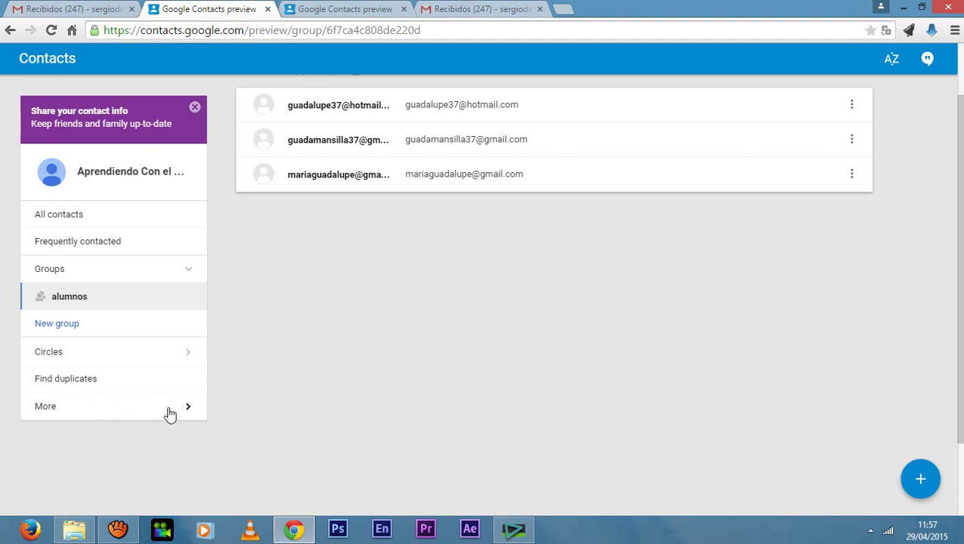
pyautogui.scroll(1, 252, 410)
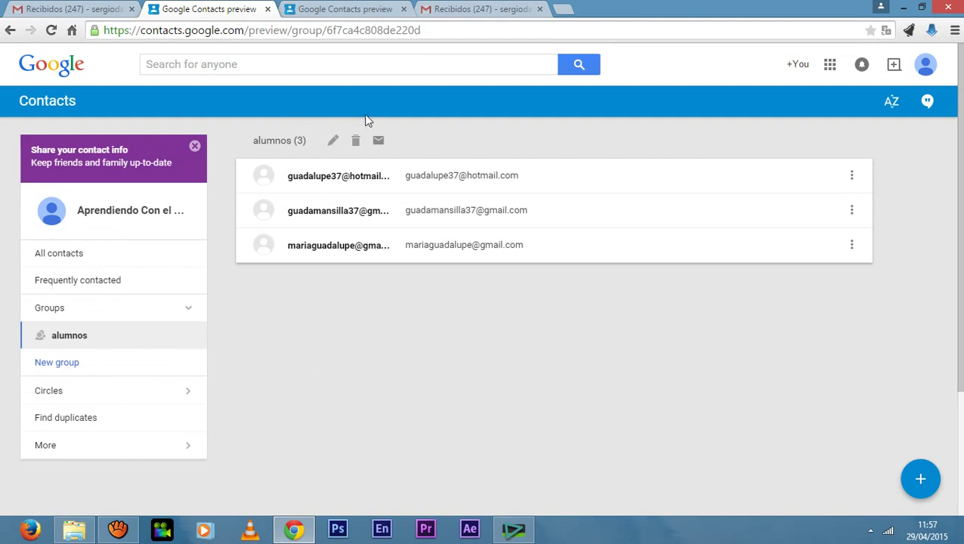
pyautogui.click(192, 451)
pyautogui.scroll(-1, 335, 393)
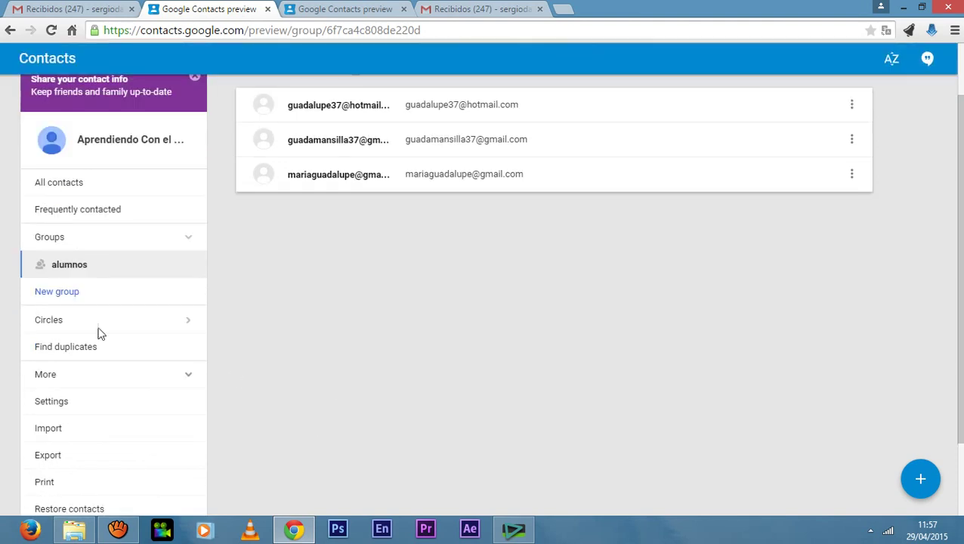
pyautogui.scroll(-1, 256, 363)
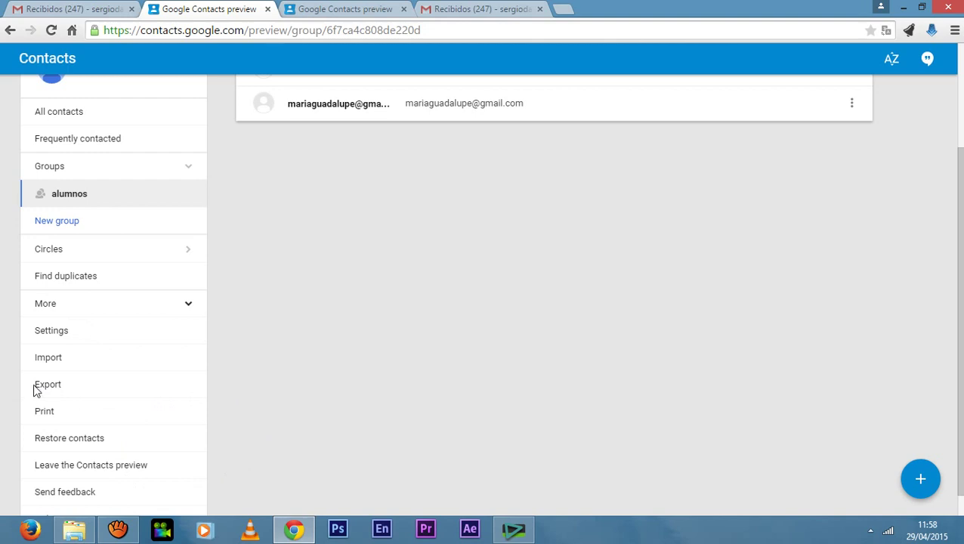
pyautogui.click(61, 384)
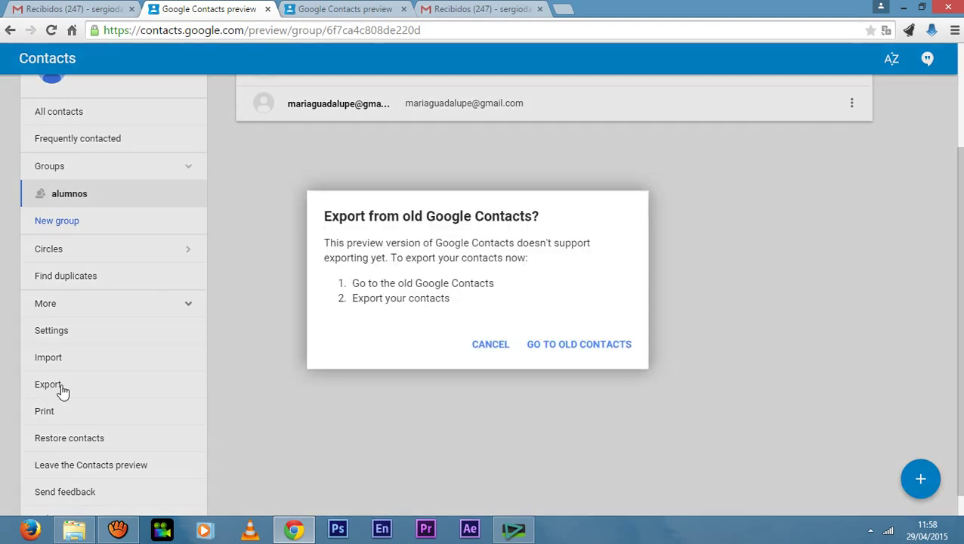
# Switch to the old Google Contacts and reset the selection to None via the select menu.
pyautogui.click(591, 352)
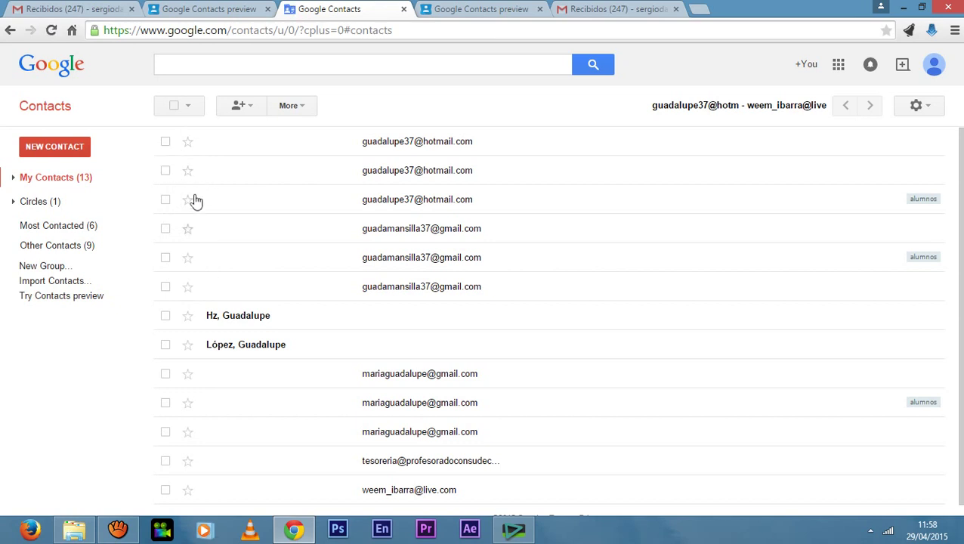
pyautogui.click(166, 142)
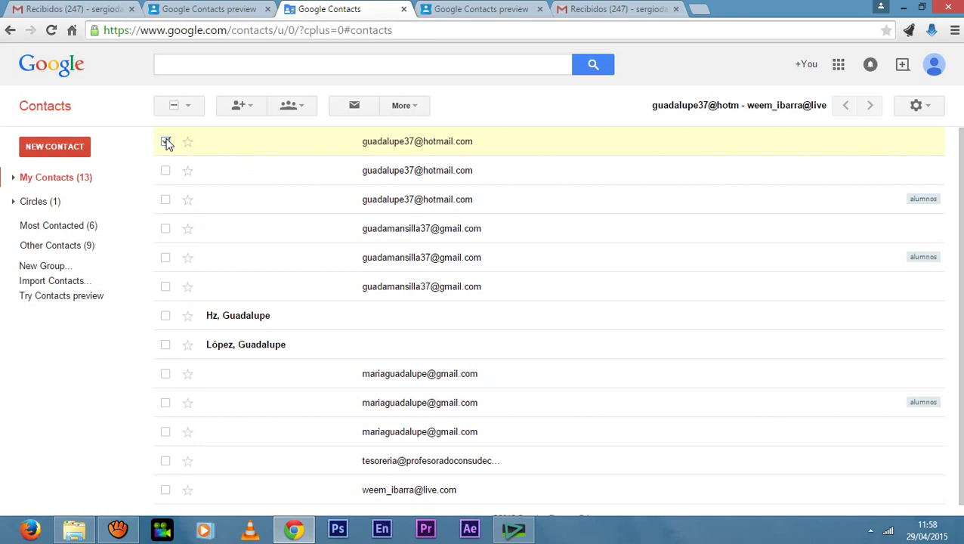
pyautogui.click(403, 105)
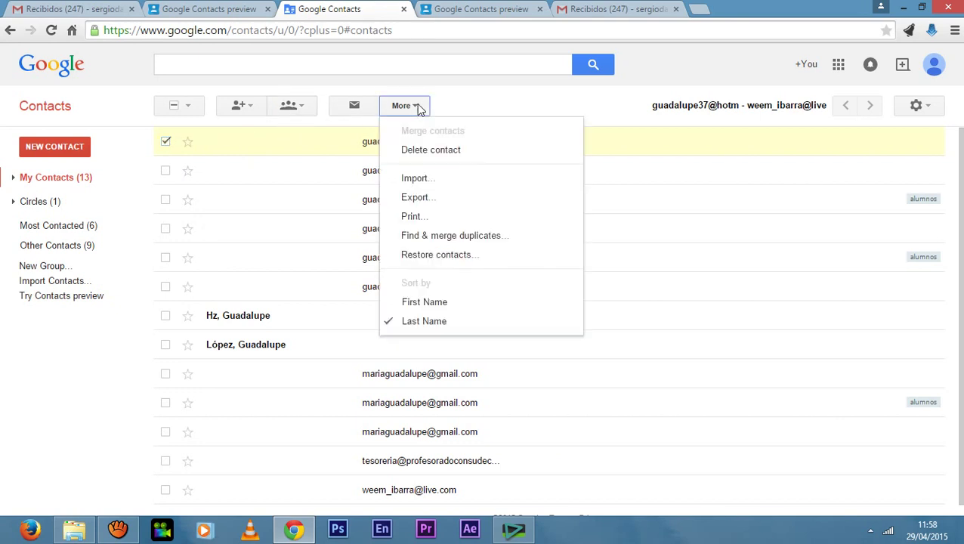
pyautogui.click(467, 106)
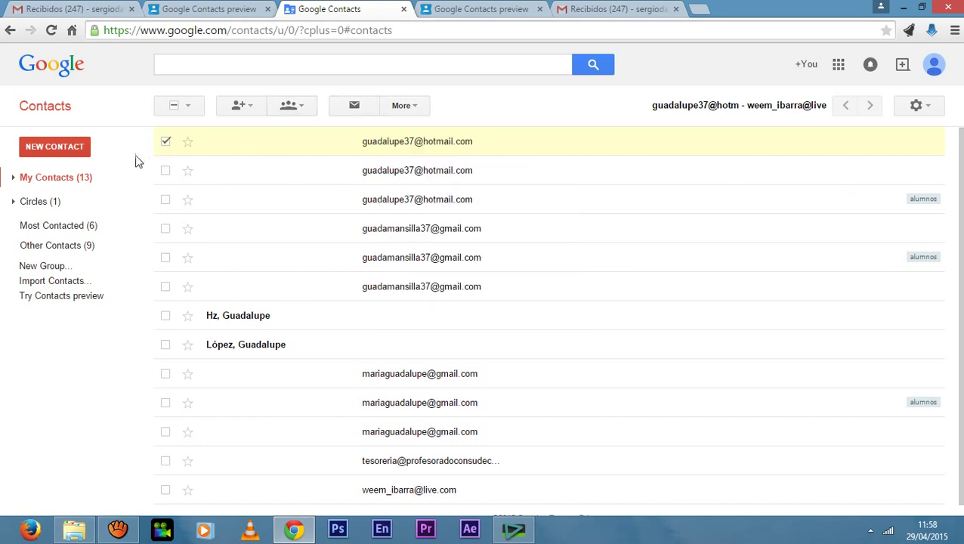
pyautogui.click(190, 106)
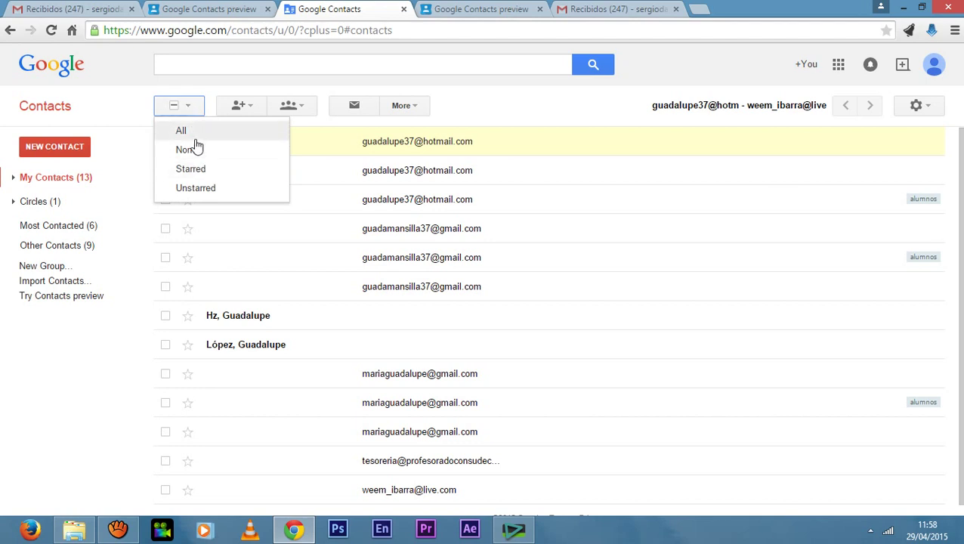
pyautogui.click(192, 136)
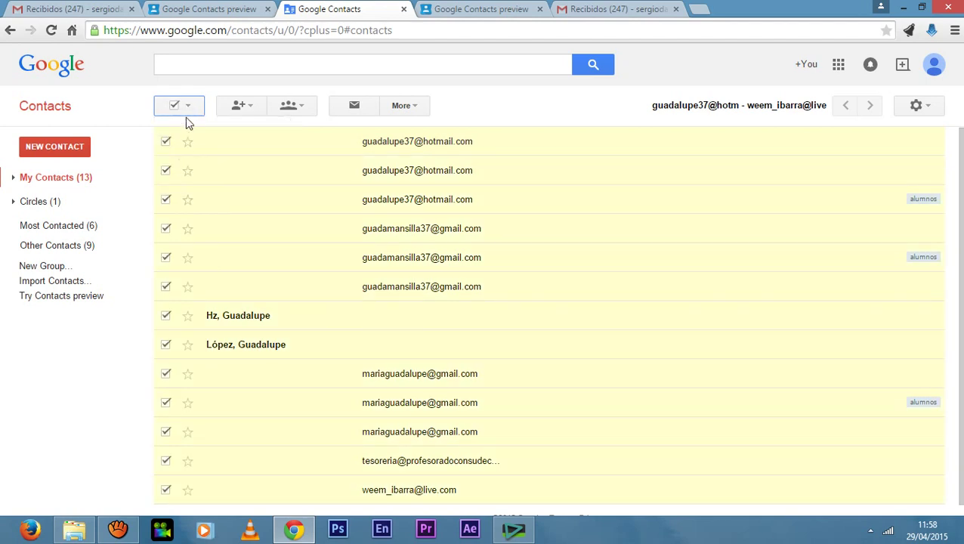
pyautogui.click(190, 110)
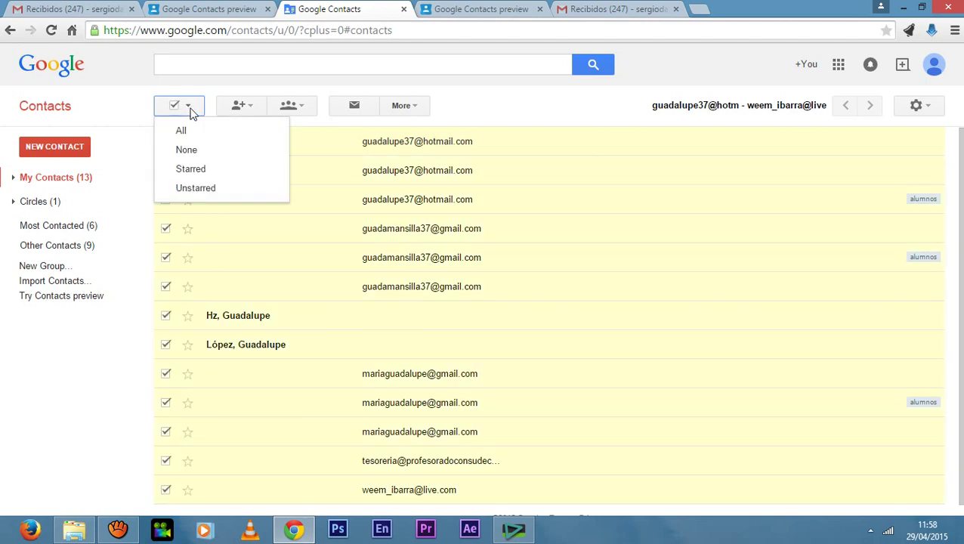
pyautogui.click(206, 154)
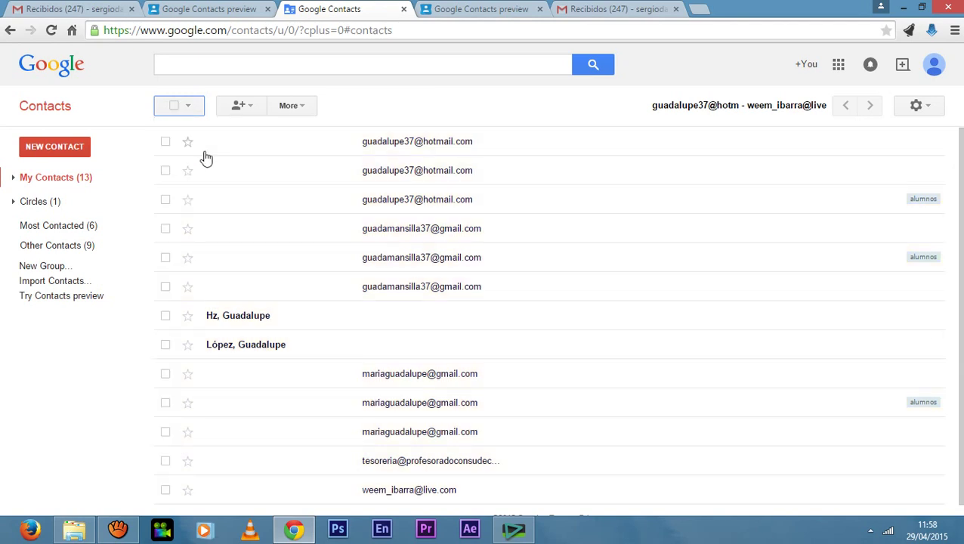
# Tick the three student contacts, including the alumnos-tagged one.
pyautogui.click(165, 142)
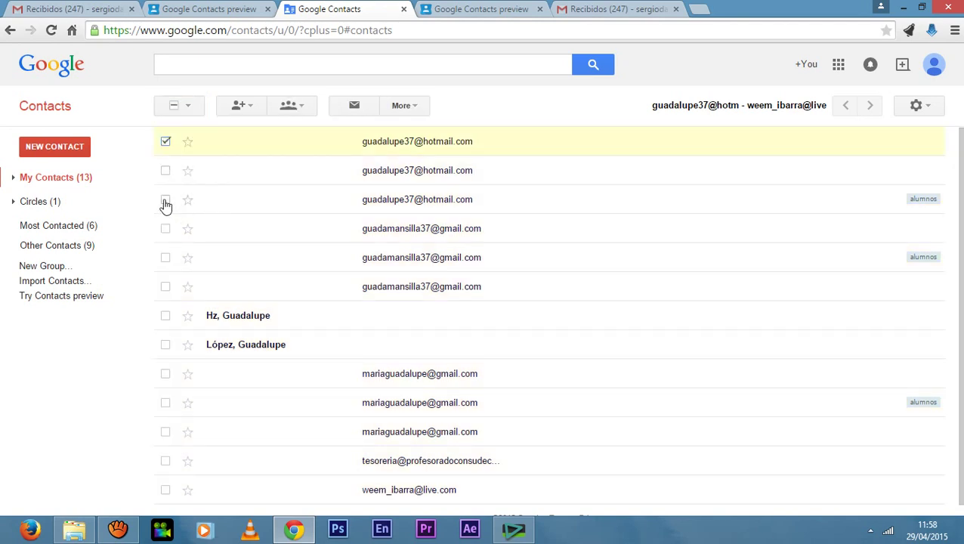
pyautogui.click(165, 200)
pyautogui.click(187, 108)
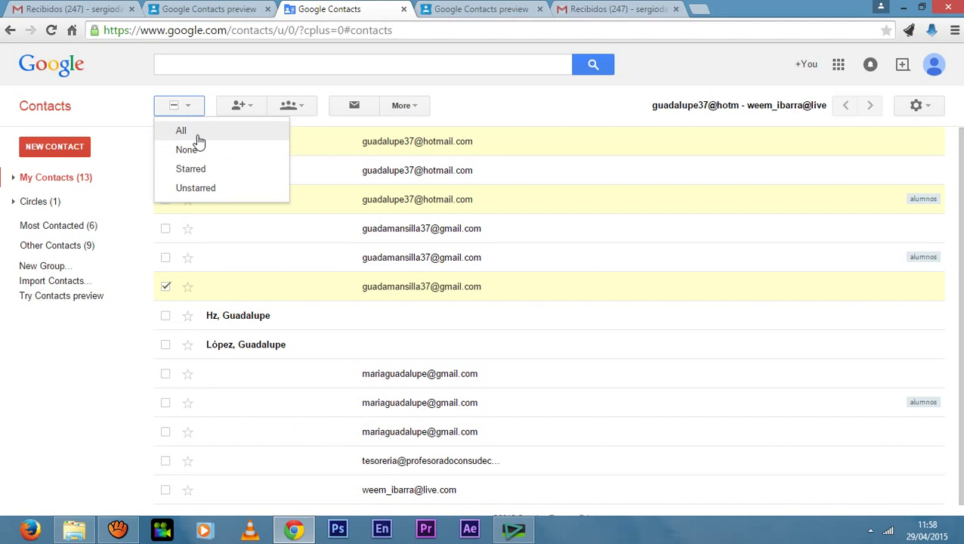
pyautogui.click(196, 149)
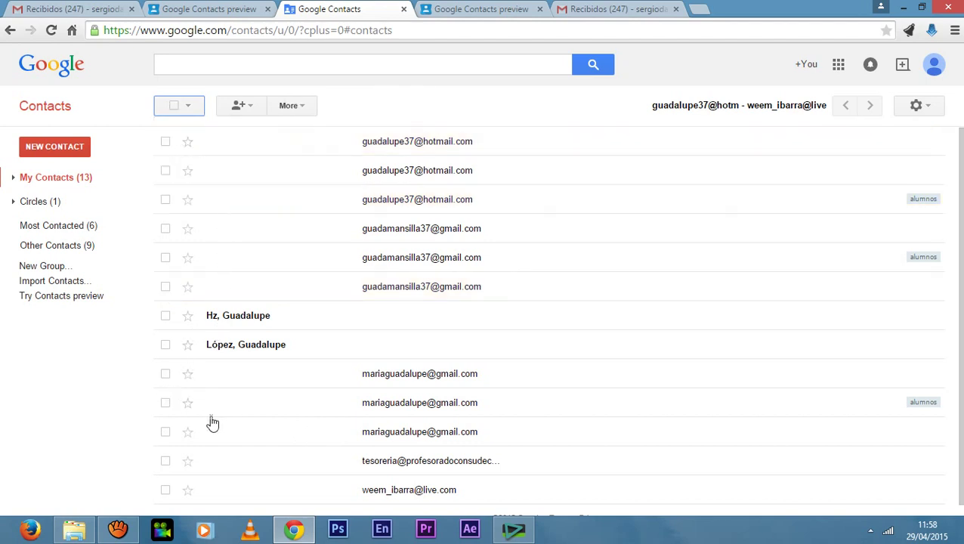
pyautogui.click(166, 403)
pyautogui.scroll(-1, 273, 404)
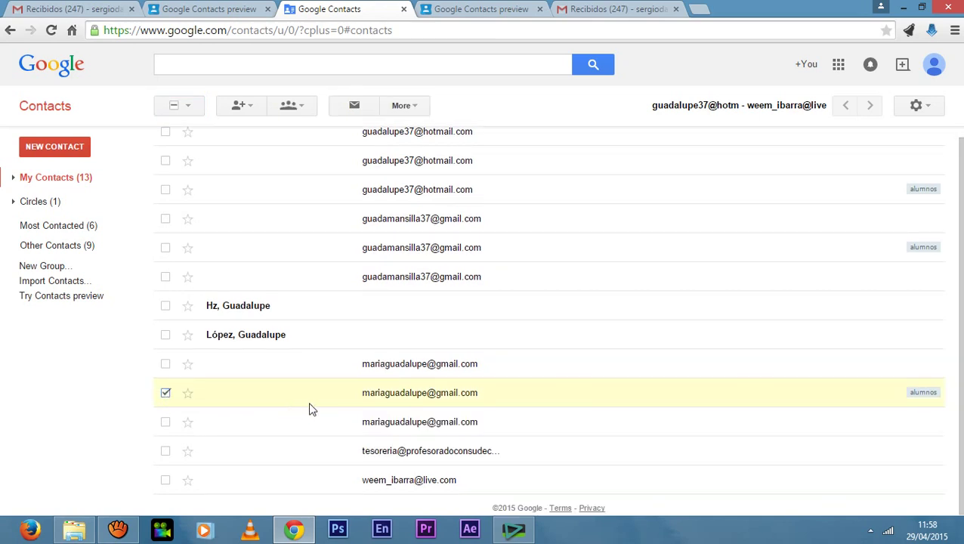
pyautogui.click(166, 278)
pyautogui.scroll(1, 255, 290)
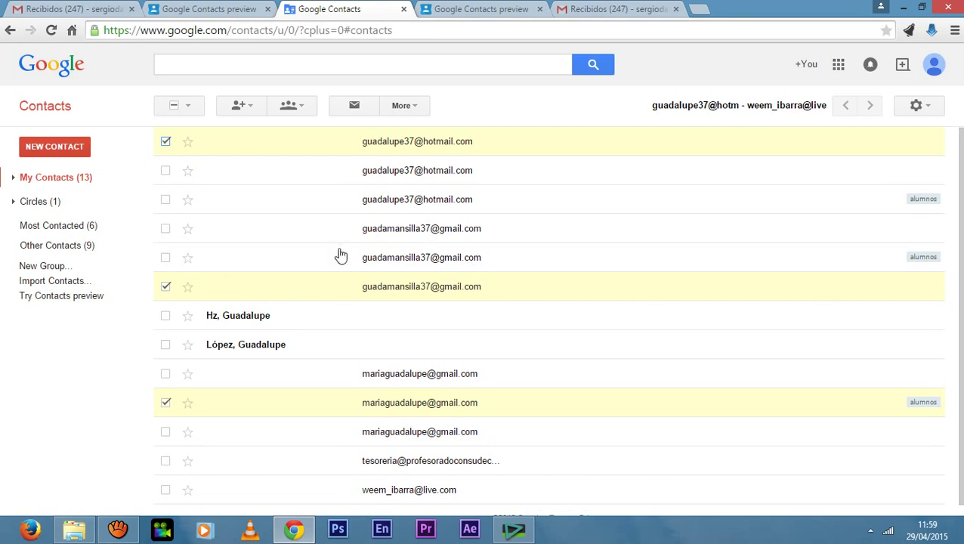
# Under More > Export, pick the group alumnos, keep Google CSV format, and export.
pyautogui.click(403, 105)
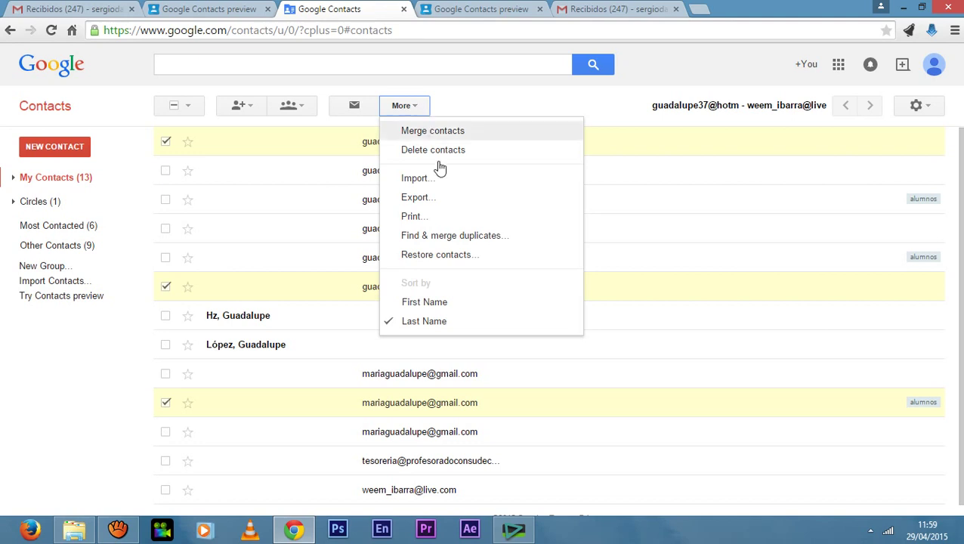
pyautogui.click(415, 198)
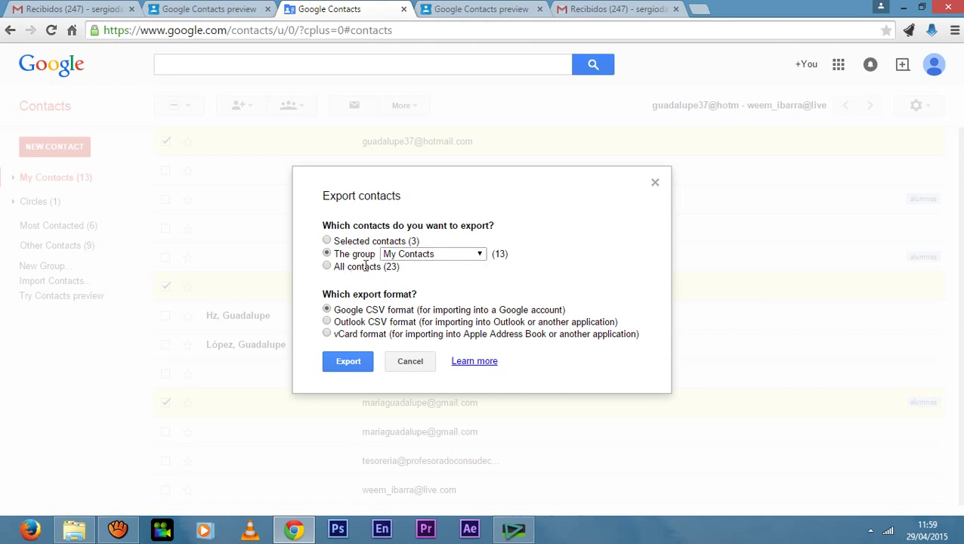
pyautogui.click(479, 255)
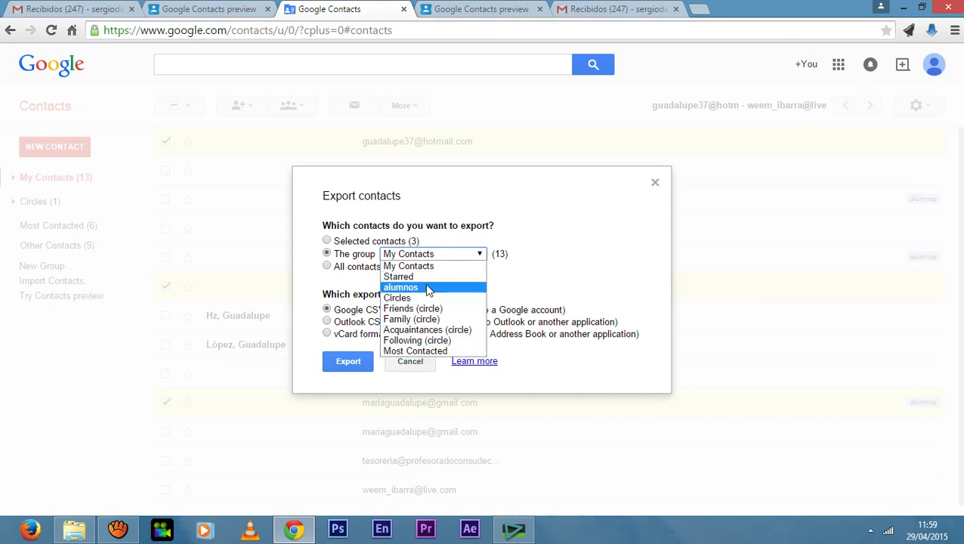
pyautogui.click(426, 287)
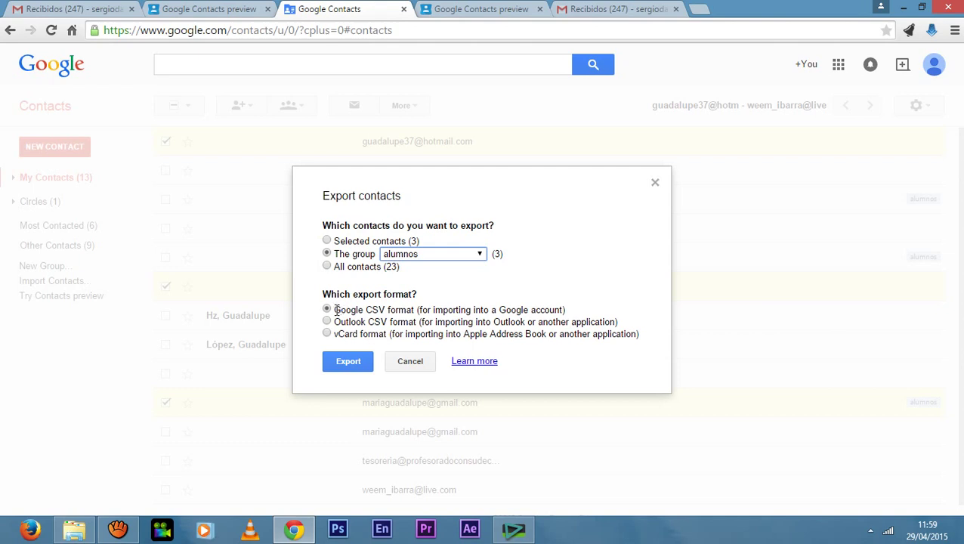
pyautogui.moveTo(335, 310); pyautogui.dragTo(570, 309)
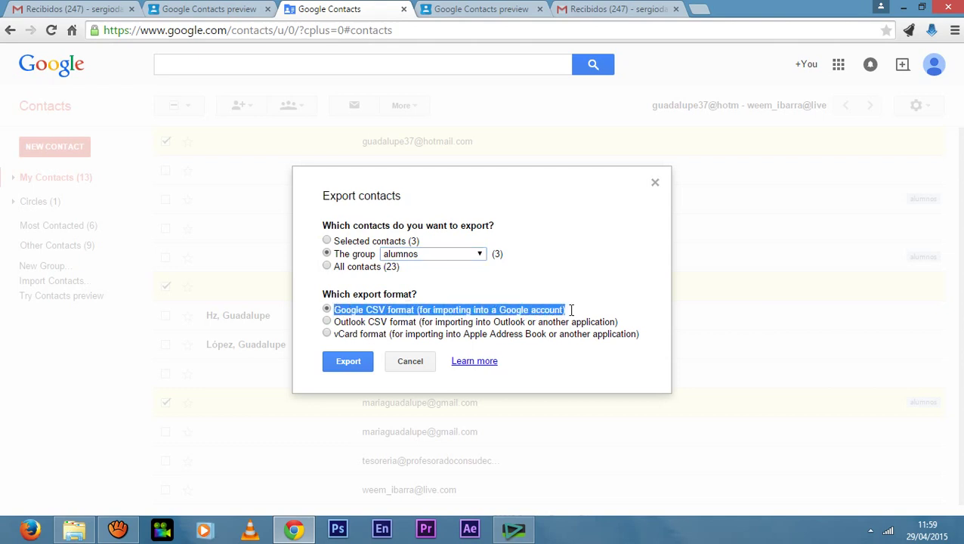
pyautogui.click(511, 310)
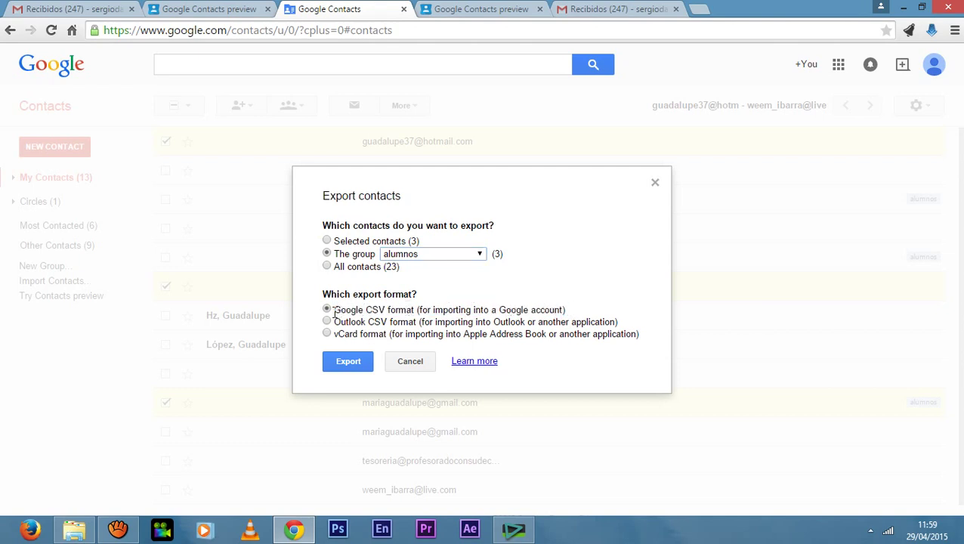
pyautogui.moveTo(336, 313); pyautogui.dragTo(593, 310)
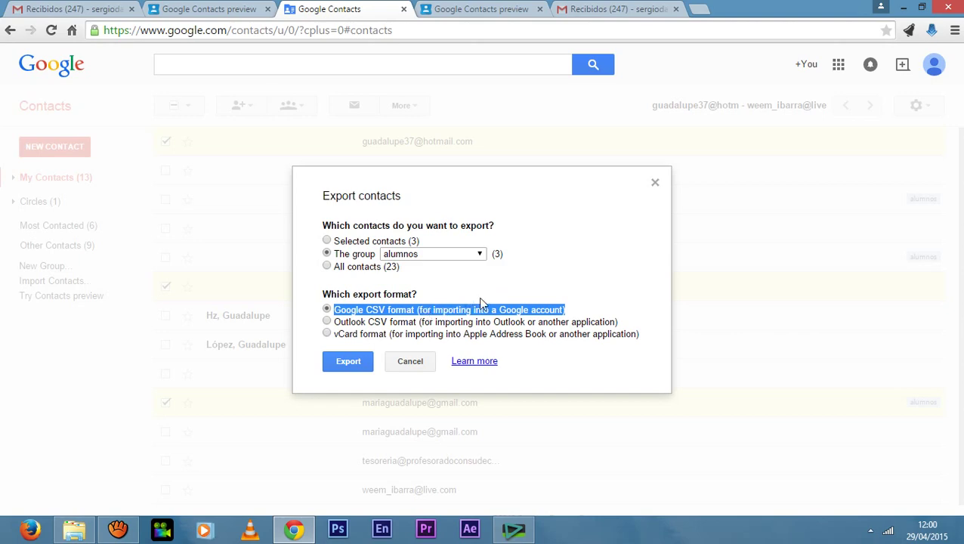
pyautogui.click(352, 365)
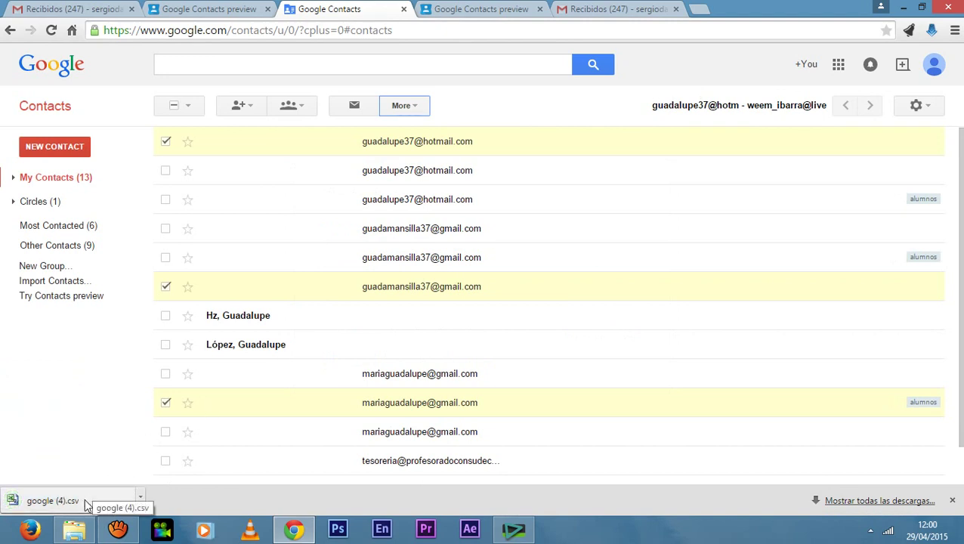
# Show google (4).csv in its Descargas folder from the download bar (Mostrar en carpeta).
pyautogui.click(140, 496)
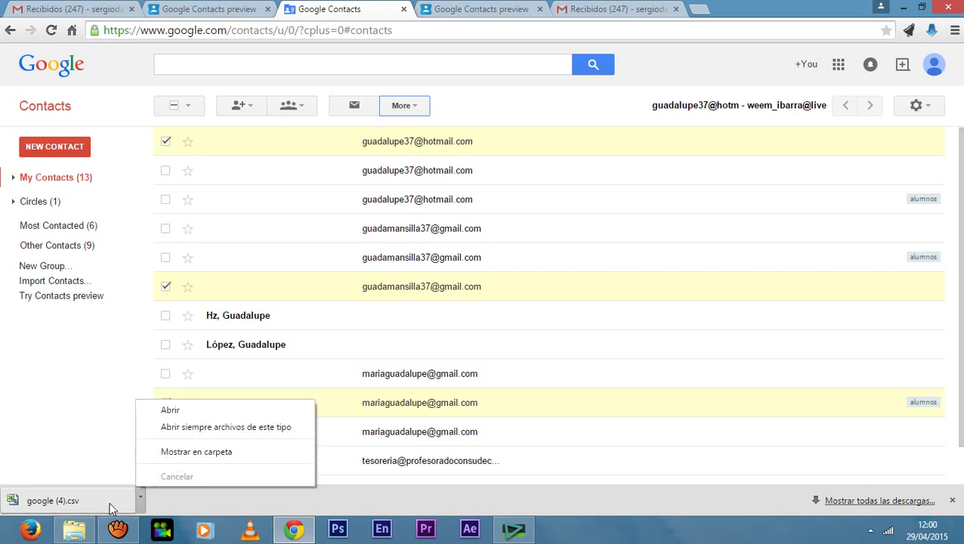
pyautogui.click(182, 451)
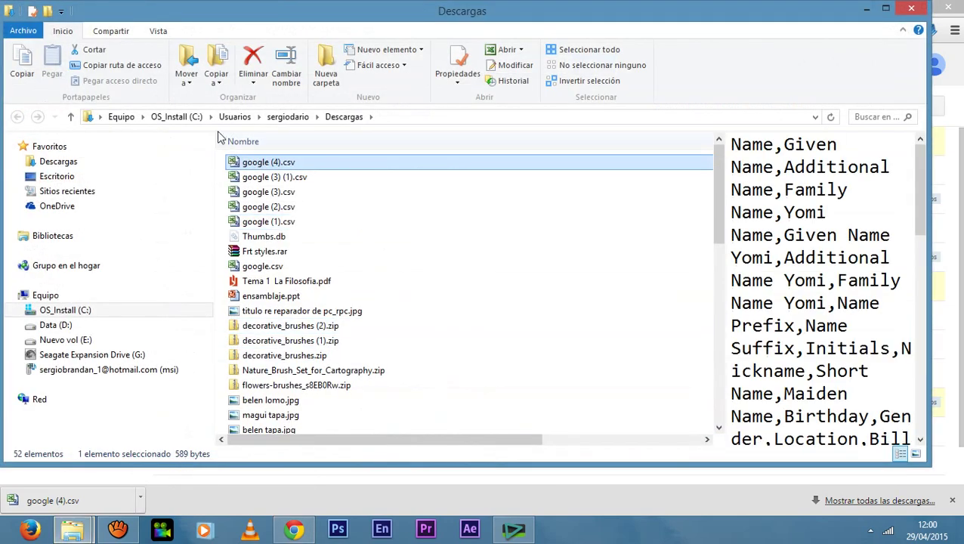
# Open google (4).csv in Excel and highlight the three student addresses in rows 2–4.
pyautogui.doubleClick(263, 163)
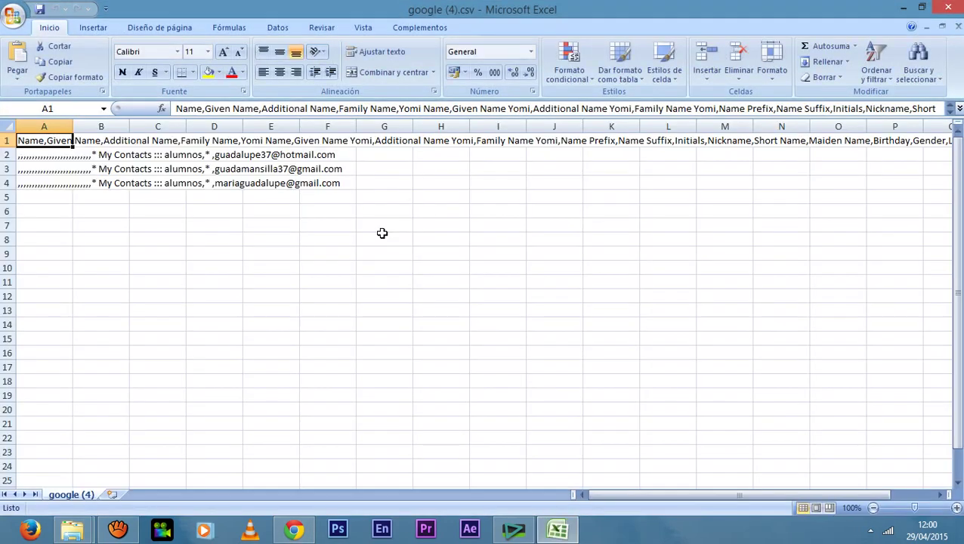
pyautogui.click(226, 156)
pyautogui.click(334, 172)
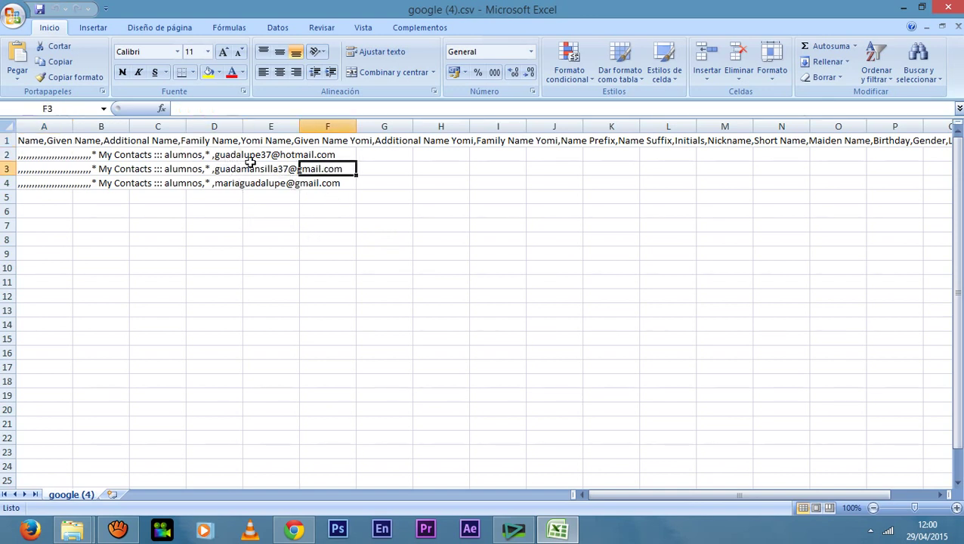
pyautogui.moveTo(227, 155); pyautogui.dragTo(307, 153)
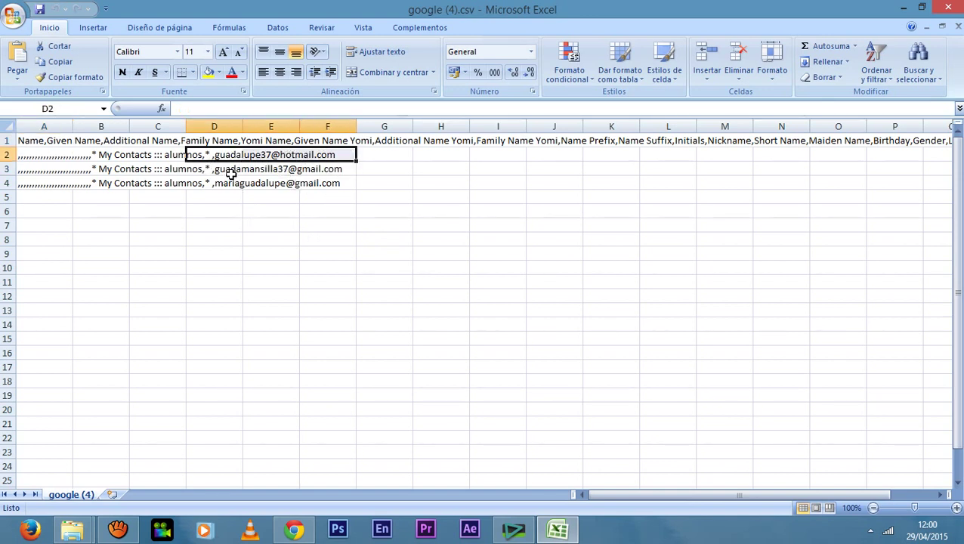
pyautogui.moveTo(226, 173); pyautogui.dragTo(330, 172)
pyautogui.moveTo(224, 183); pyautogui.dragTo(308, 181)
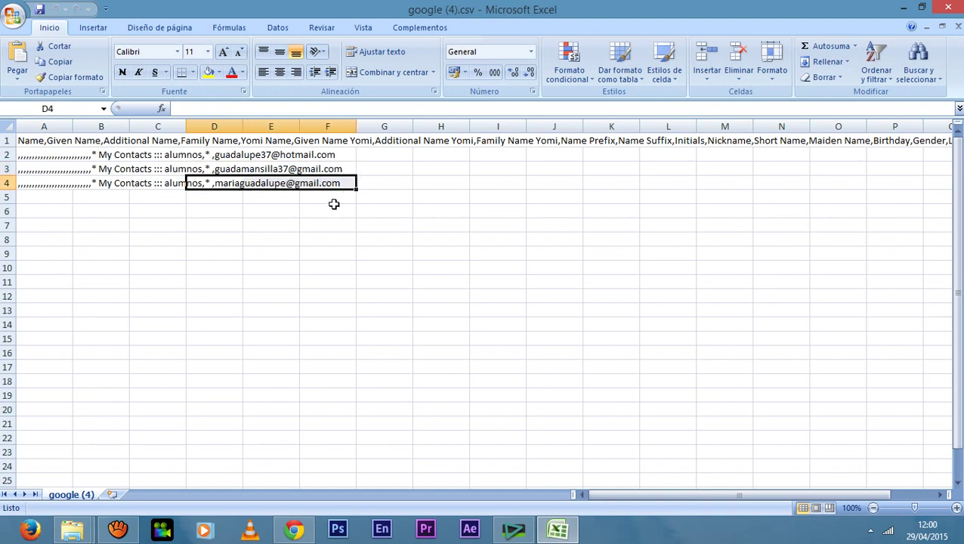
# Clear the address highlight and close Excel, returning to the Descargas folder.
pyautogui.click(345, 206)
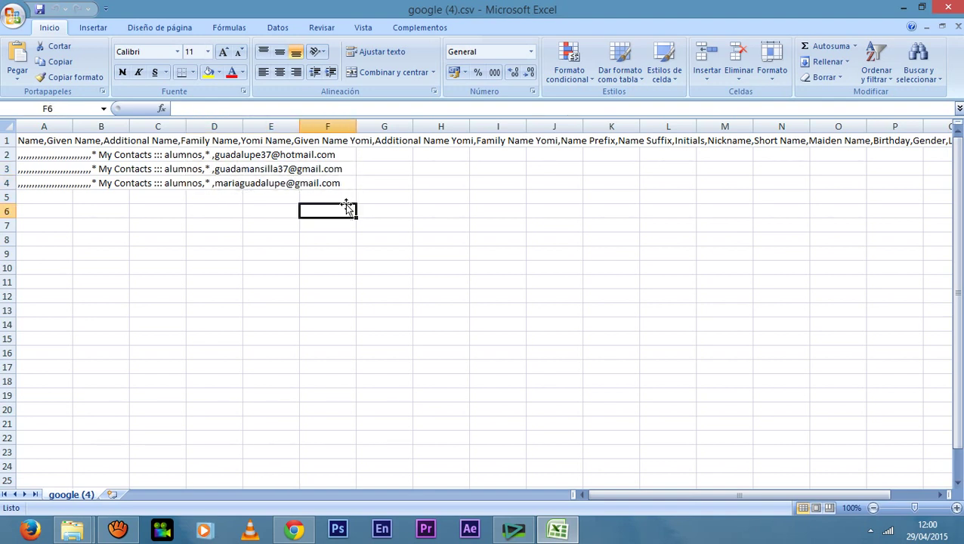
pyautogui.click(404, 229)
pyautogui.click(521, 266)
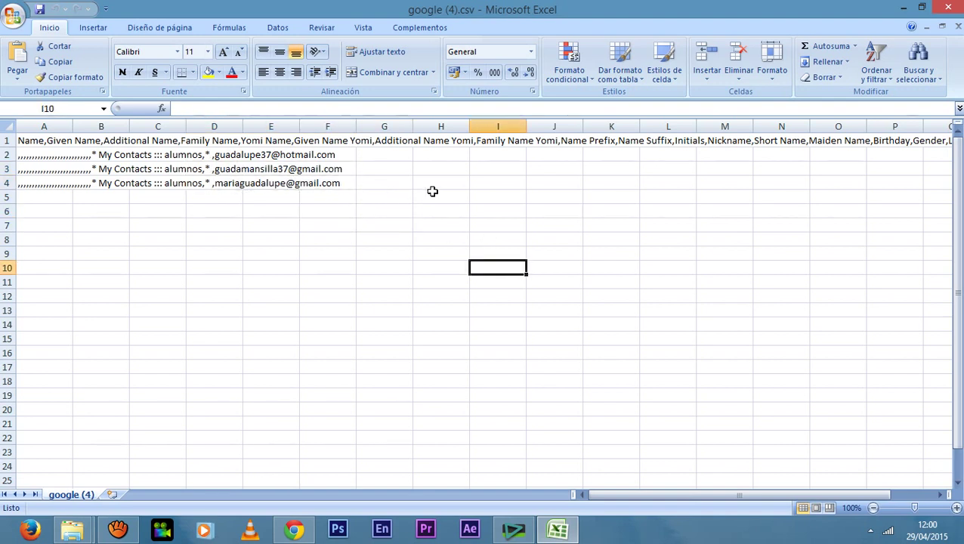
pyautogui.click(948, 8)
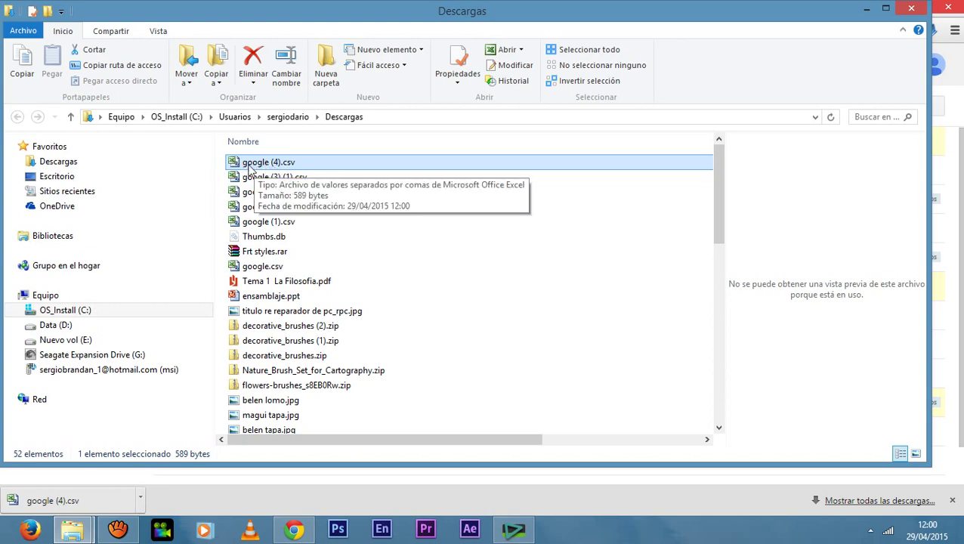
# Minimize the Descargas folder window and switch Chrome to the Gmail inbox tab.
pyautogui.click(866, 8)
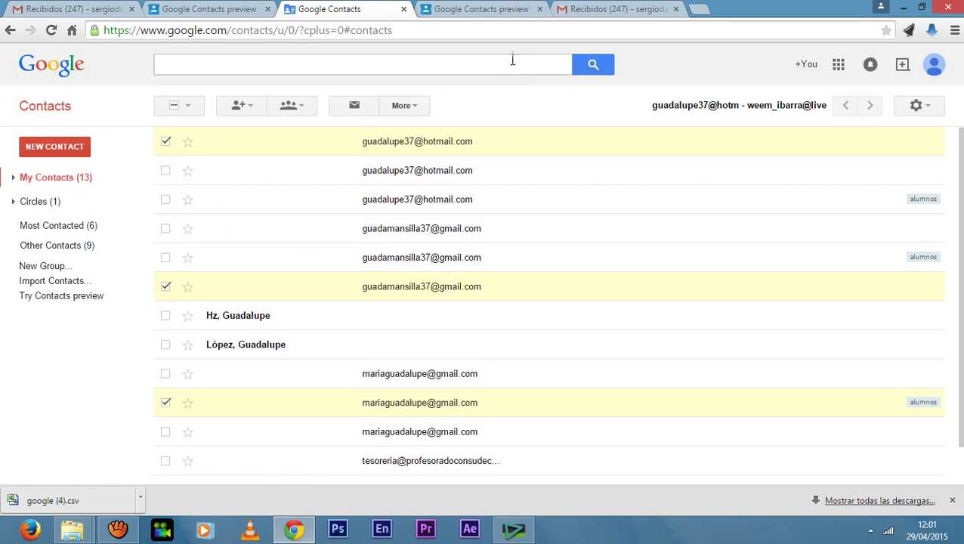
pyautogui.click(496, 6)
pyautogui.click(615, 9)
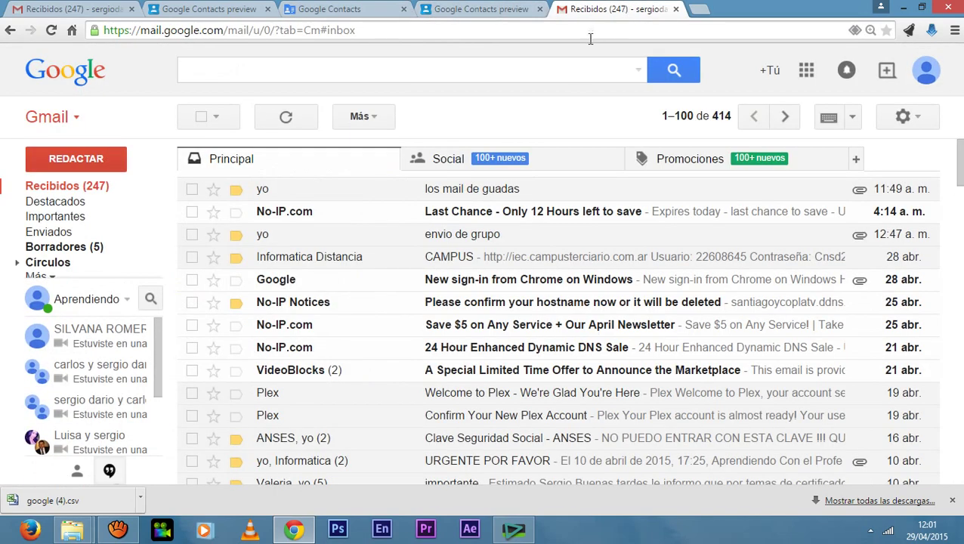
# Compose a new message to the account owner's Gmail address, with subject starting 'grupo'.
pyautogui.click(87, 165)
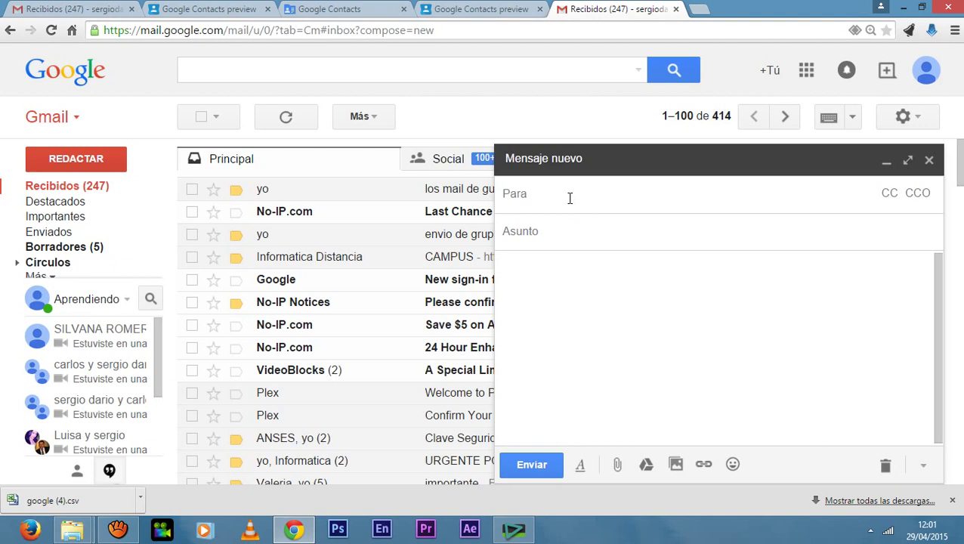
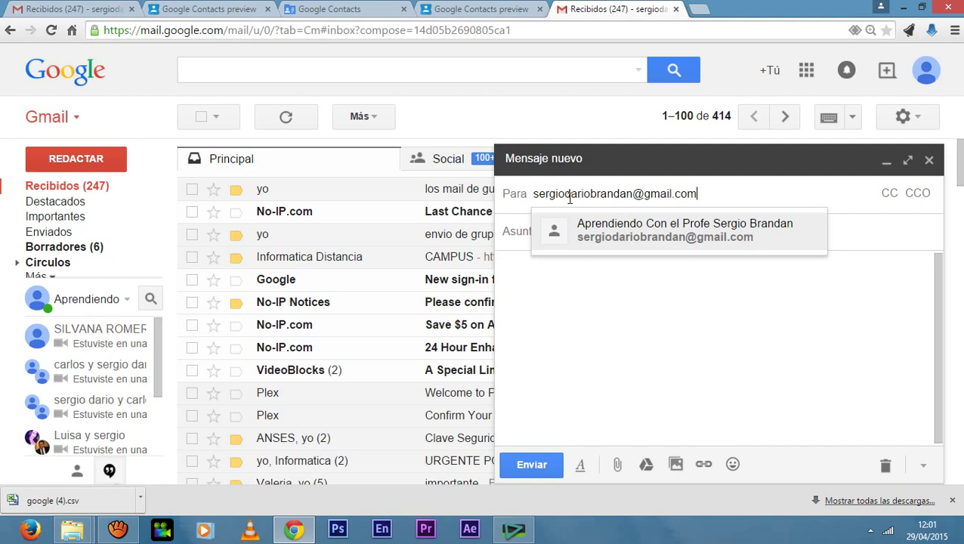
pyautogui.click(574, 270)
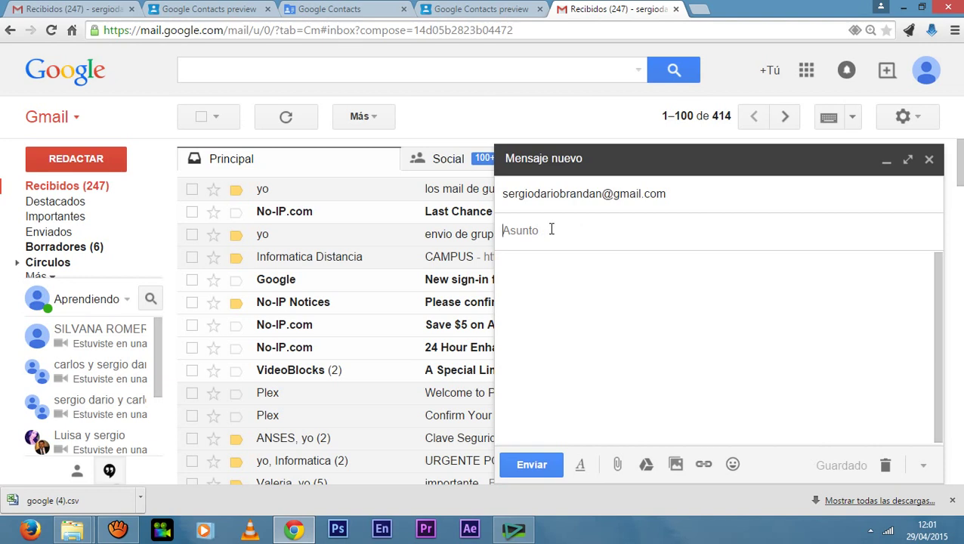
pyautogui.write('g')
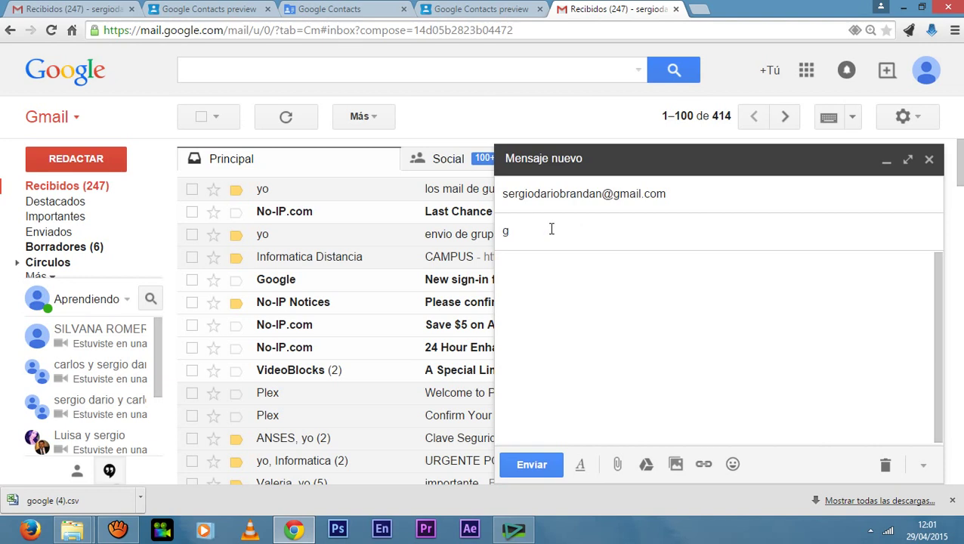
pyautogui.write('rupo de')
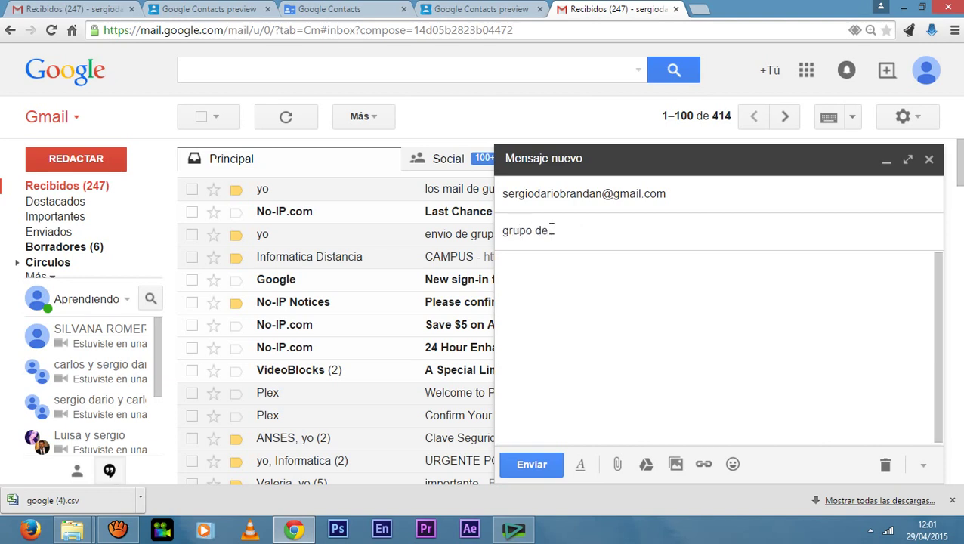